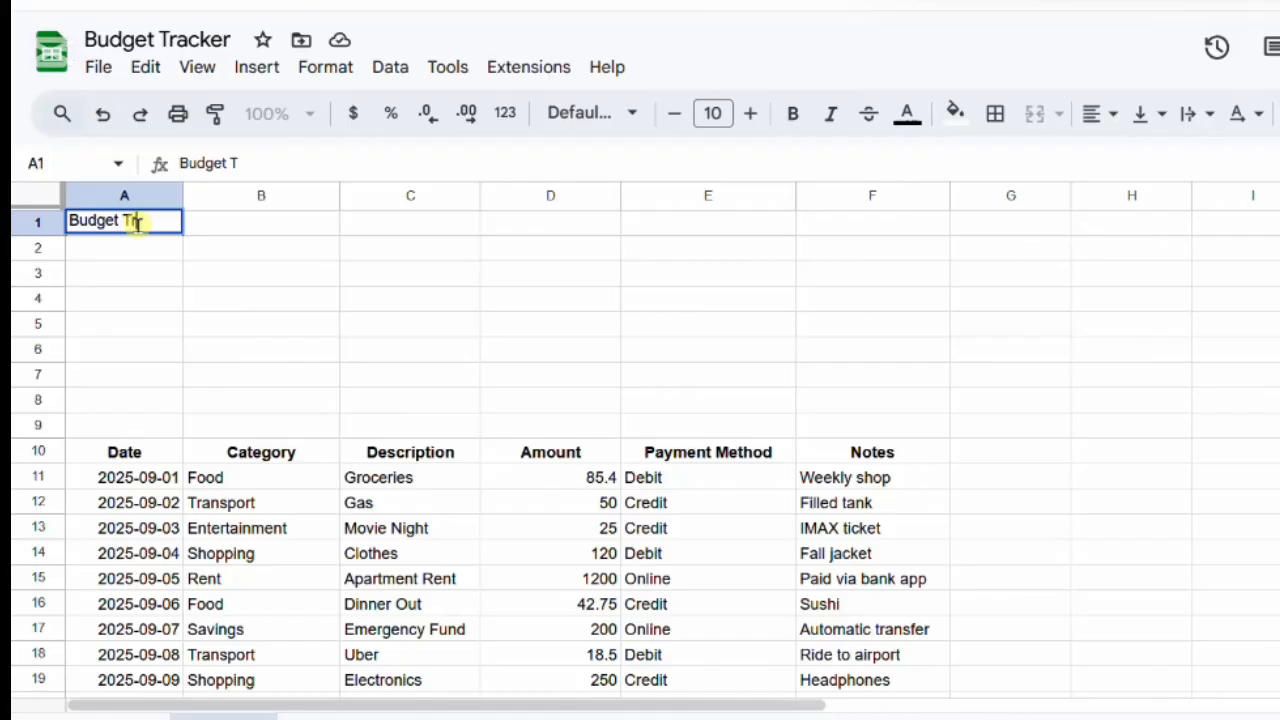
Step: Merge cells A1:F1 over the Budget Tracker title and center the title horizontally
click(714, 374)
drag(860, 222, 128, 228)
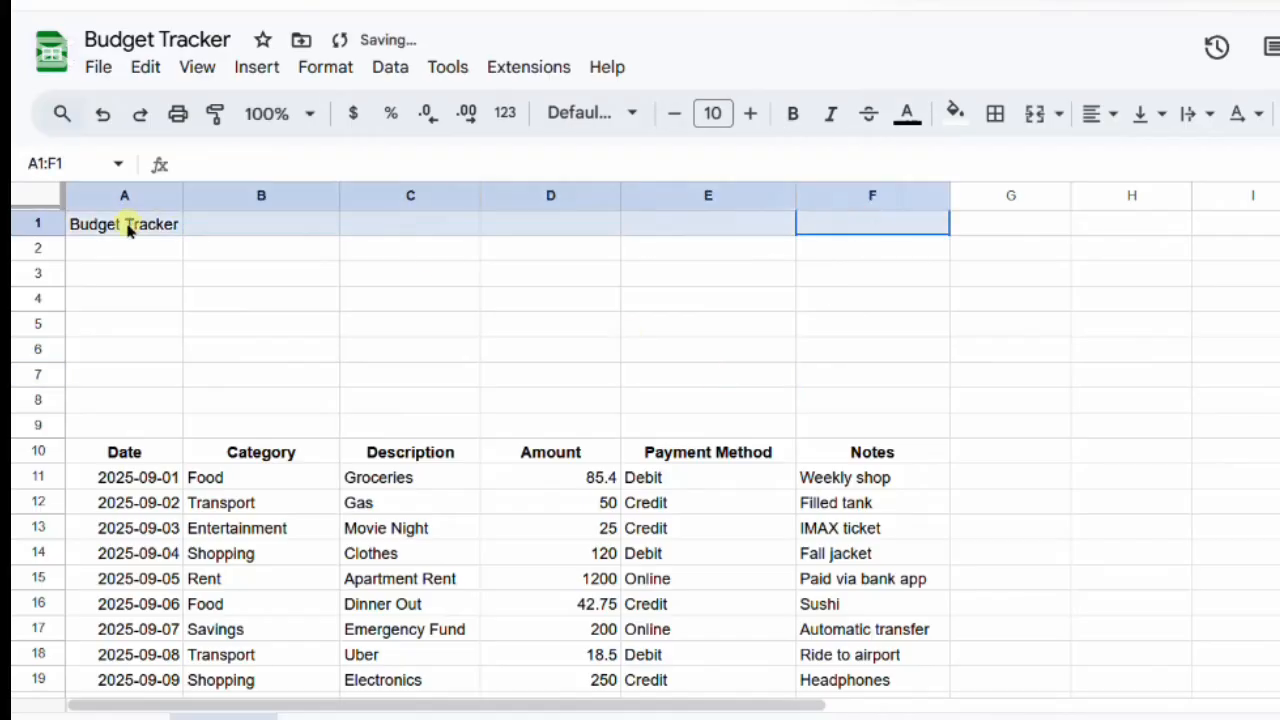
click(1033, 115)
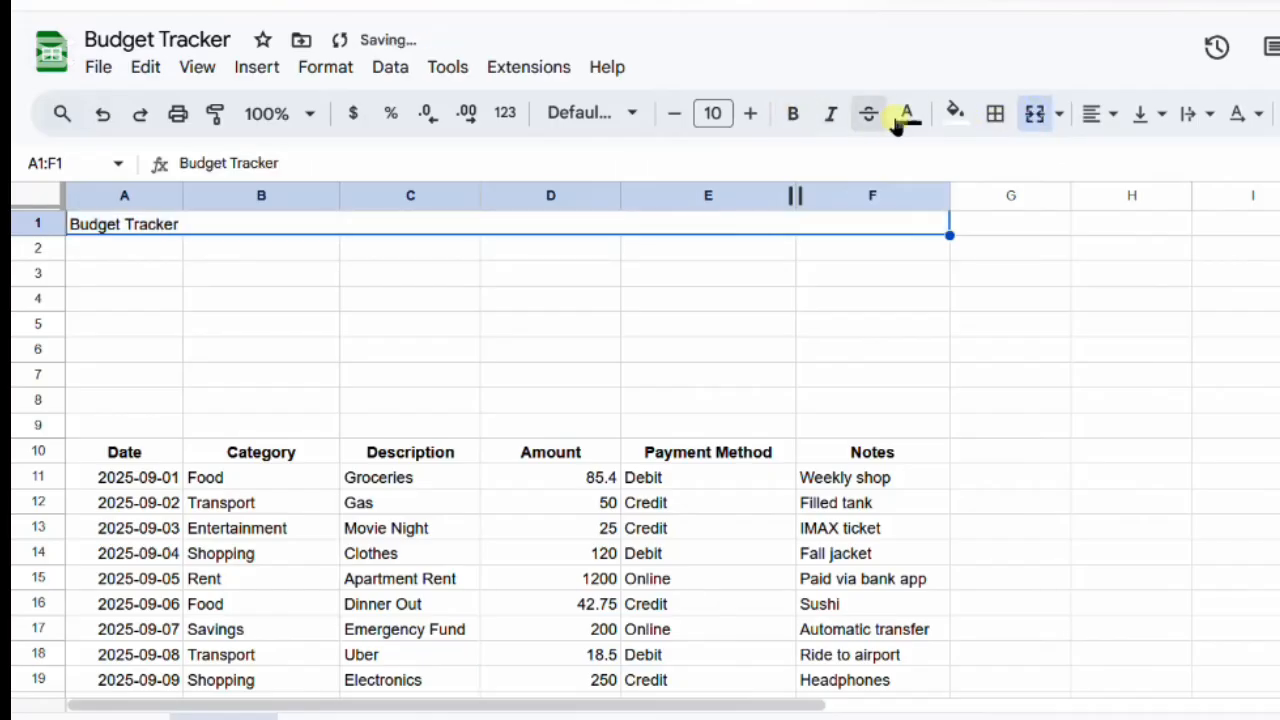
click(1110, 115)
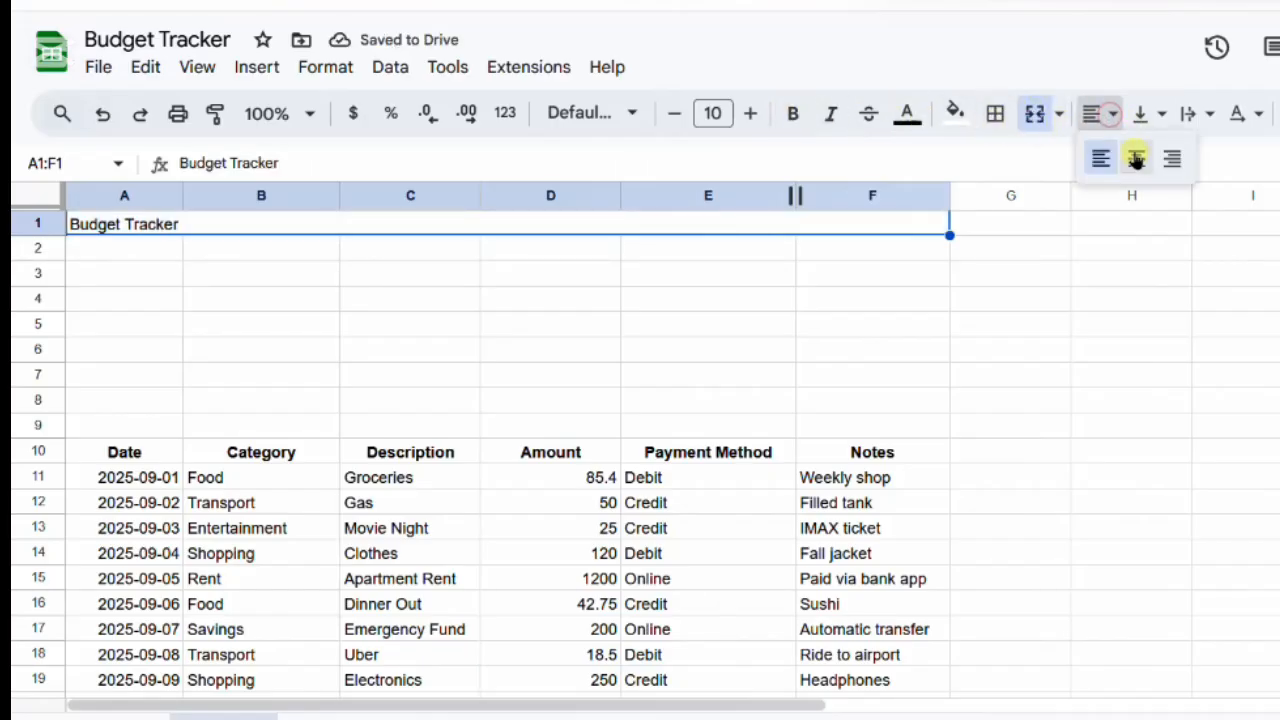
click(1136, 158)
Step: Make the Budget Tracker title bold and set its font size to 12
key(ctrl+b)
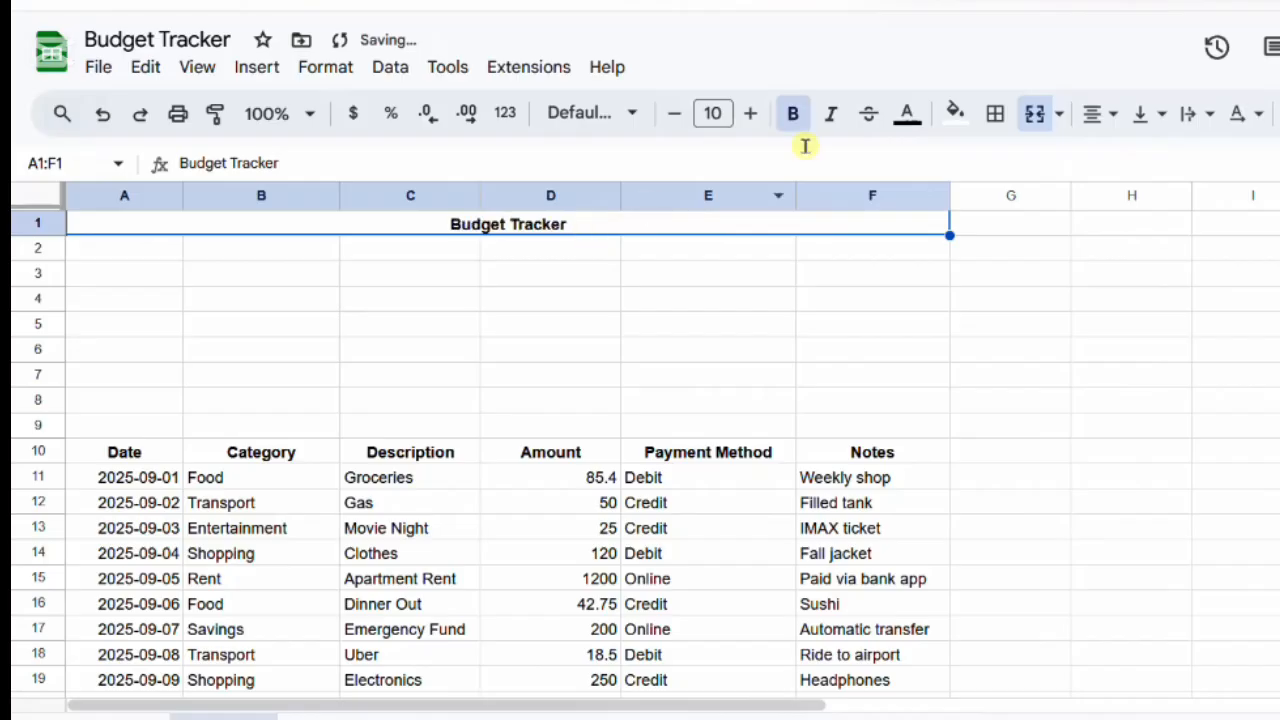
click(752, 113)
click(752, 113)
click(752, 113)
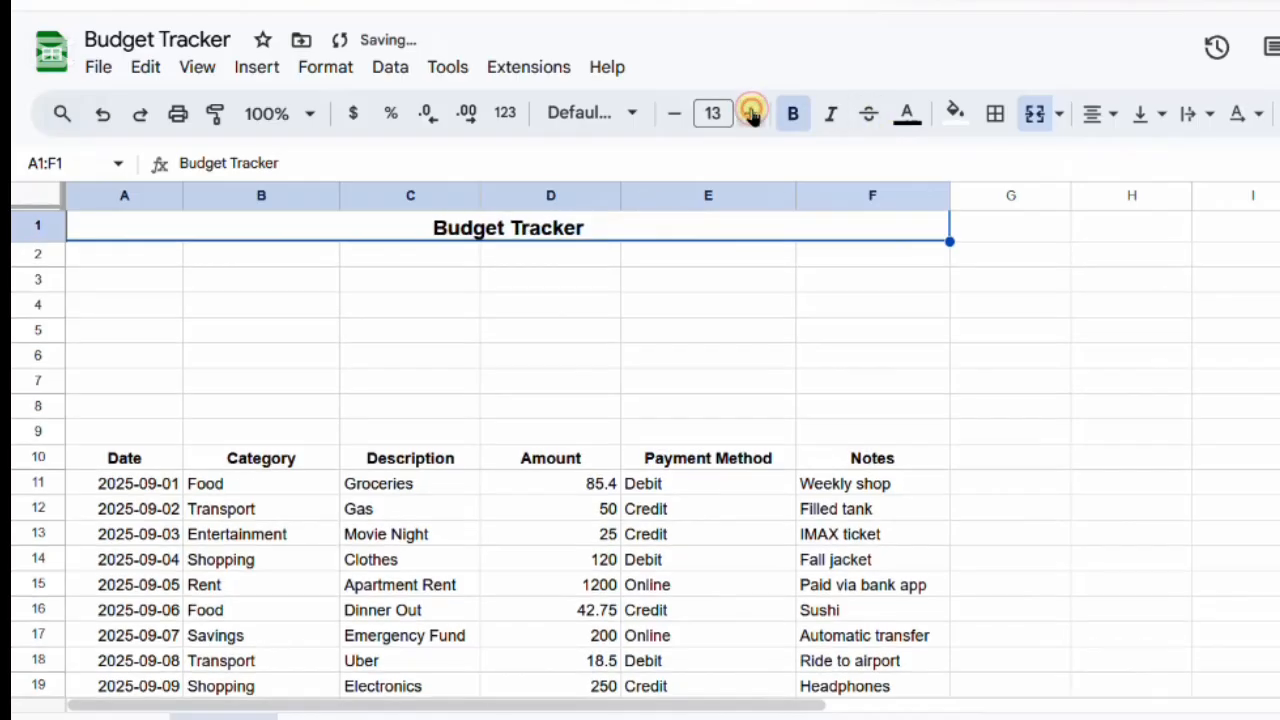
click(676, 114)
Step: Give the merged title row a very dark purple fill and white text
click(955, 113)
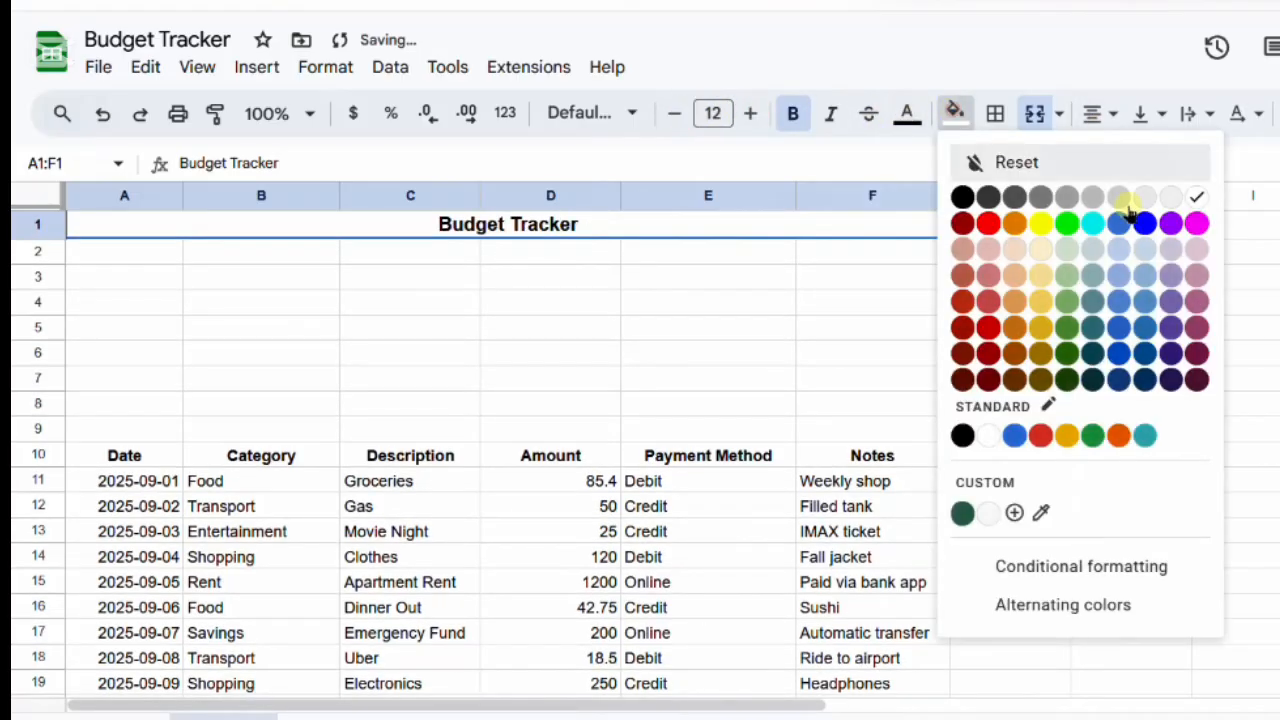
click(1176, 384)
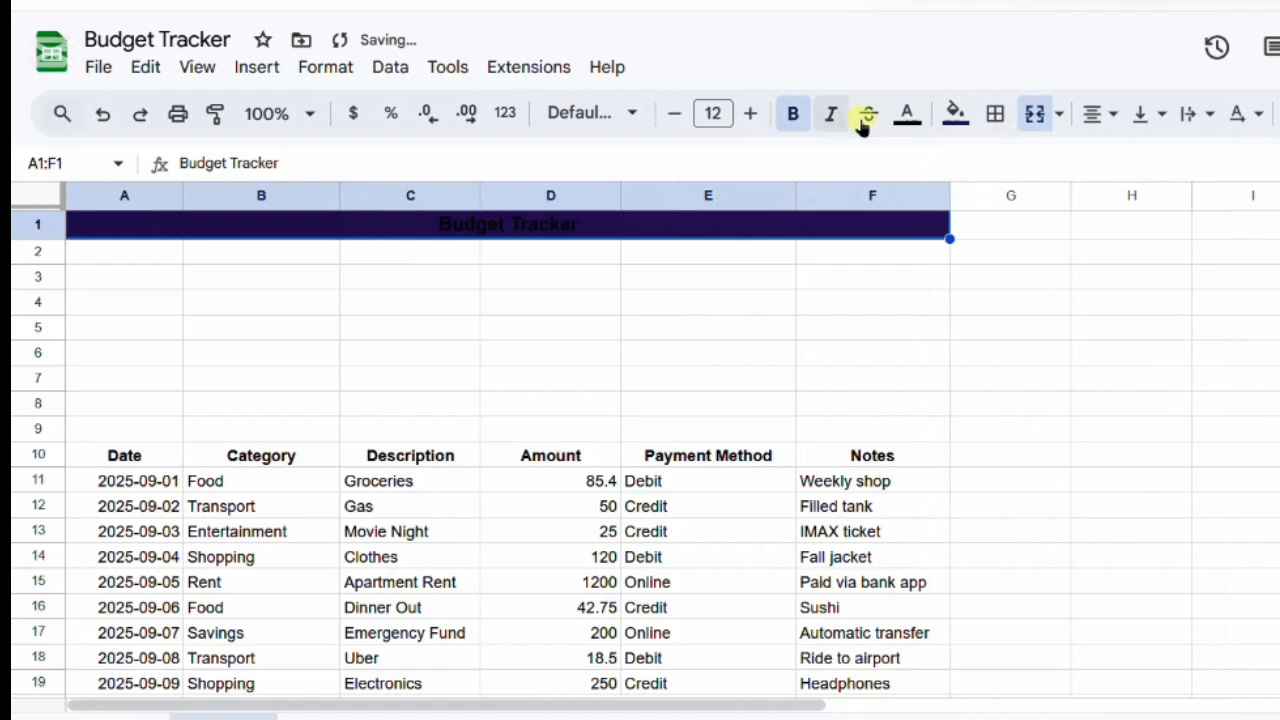
click(918, 117)
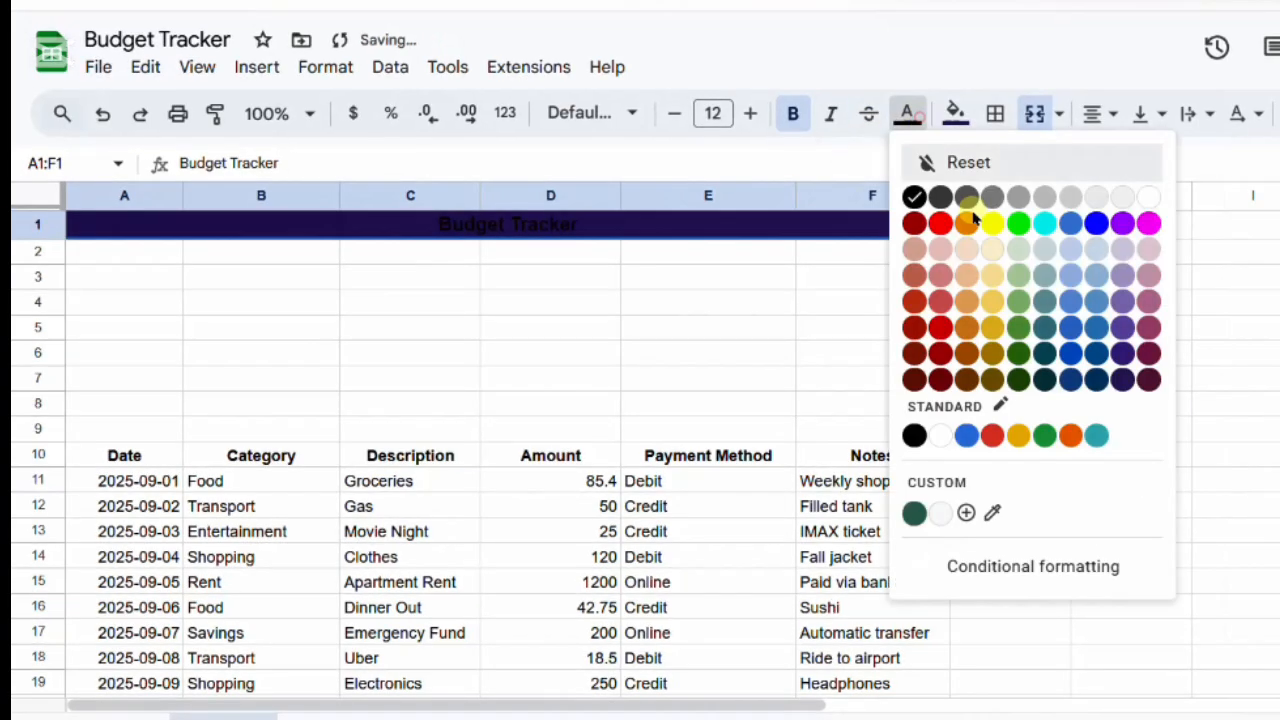
click(1155, 195)
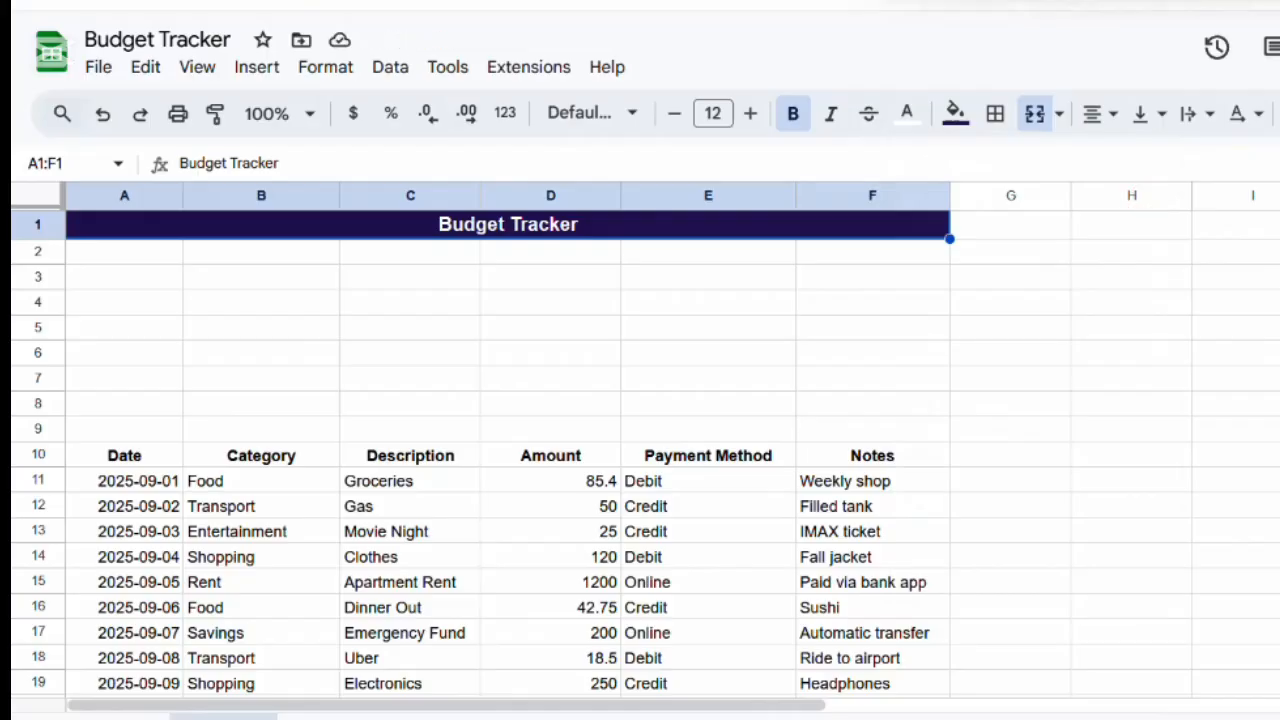
click(1140, 403)
Step: Format the Amount values in D11:D25 as dollar currency
click(575, 482)
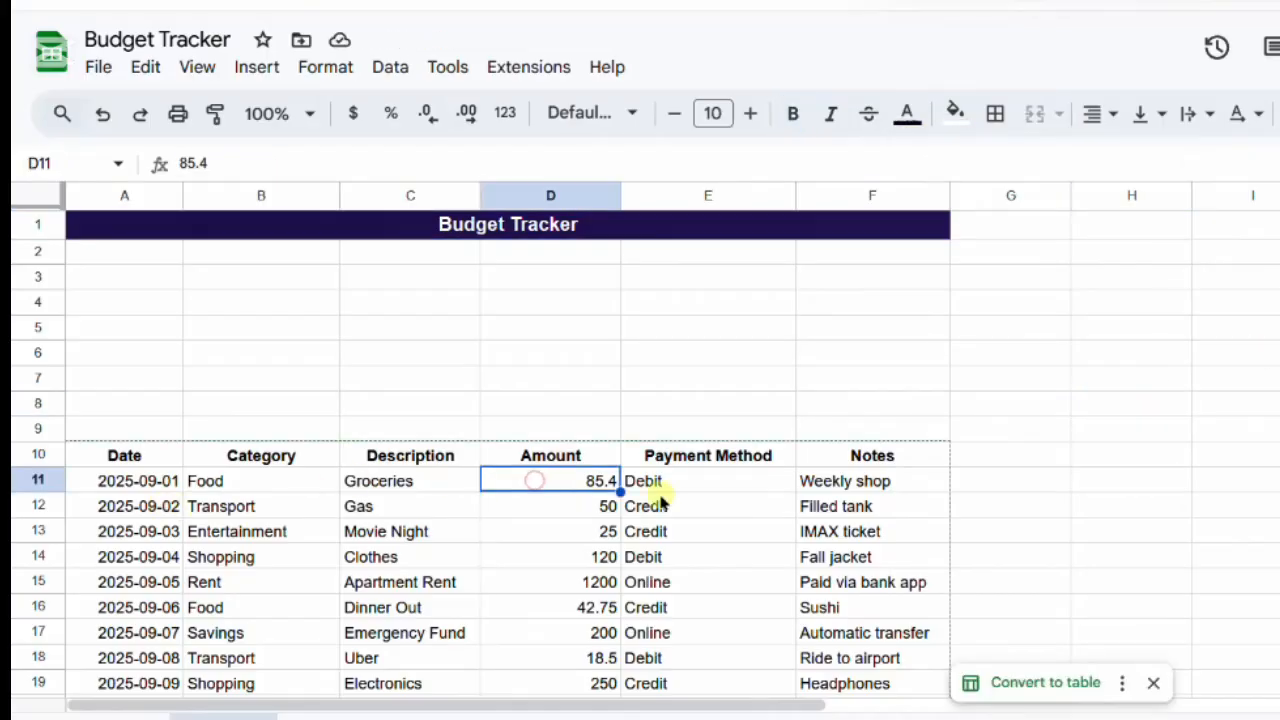
scroll(640, 486, down, 3)
scroll(661, 491, down, 3)
drag(566, 255, 569, 600)
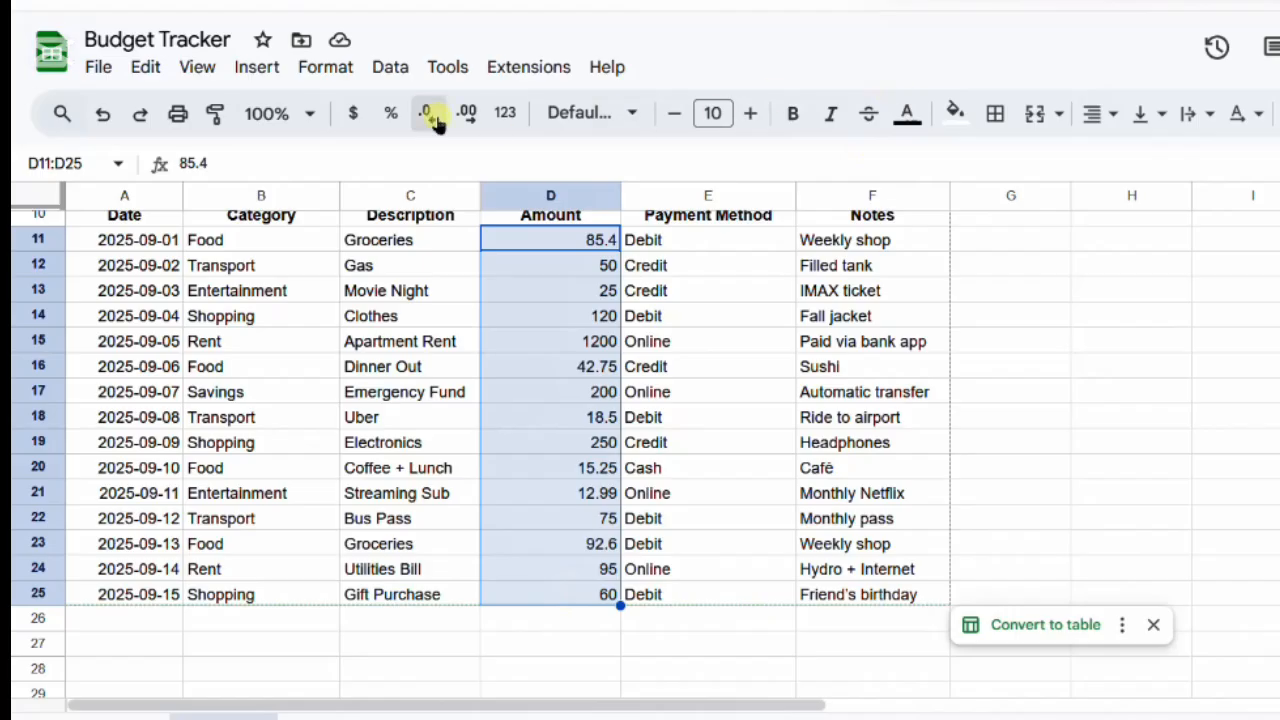
click(353, 113)
scroll(692, 382, up, 5)
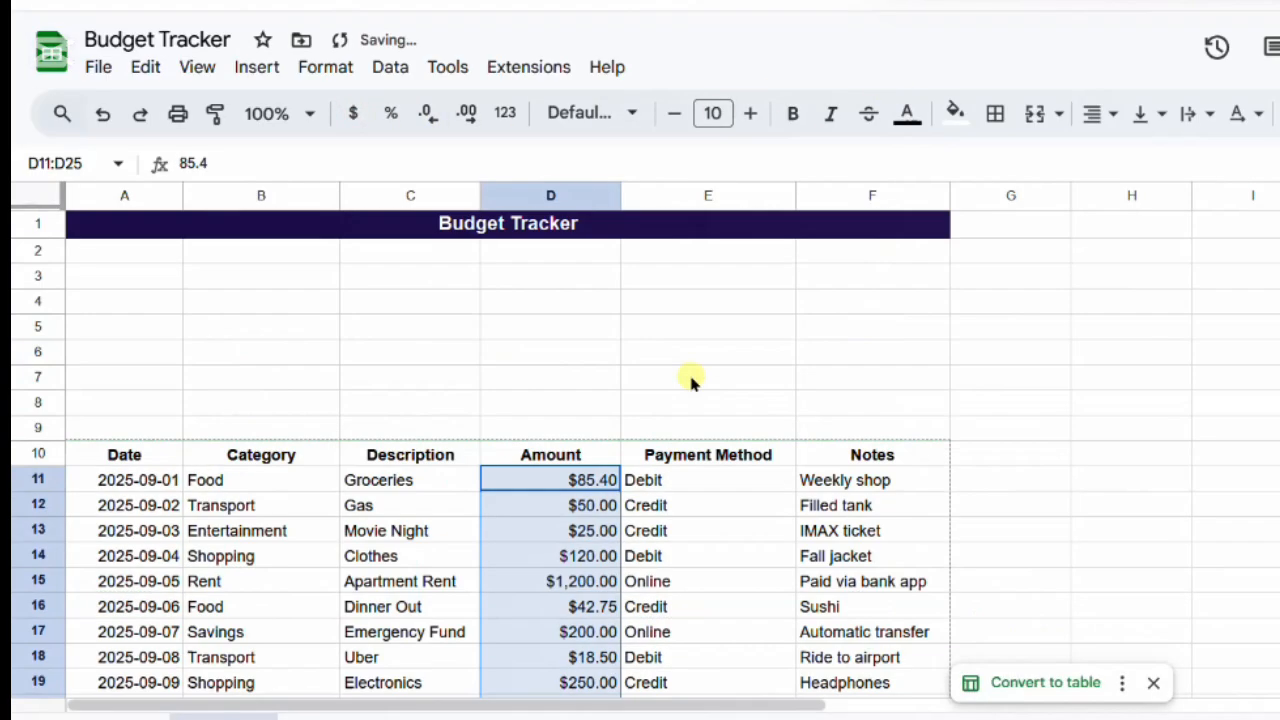
Step: Convert the expense data in A10:F25, including its header row, to a table
drag(130, 460, 900, 600)
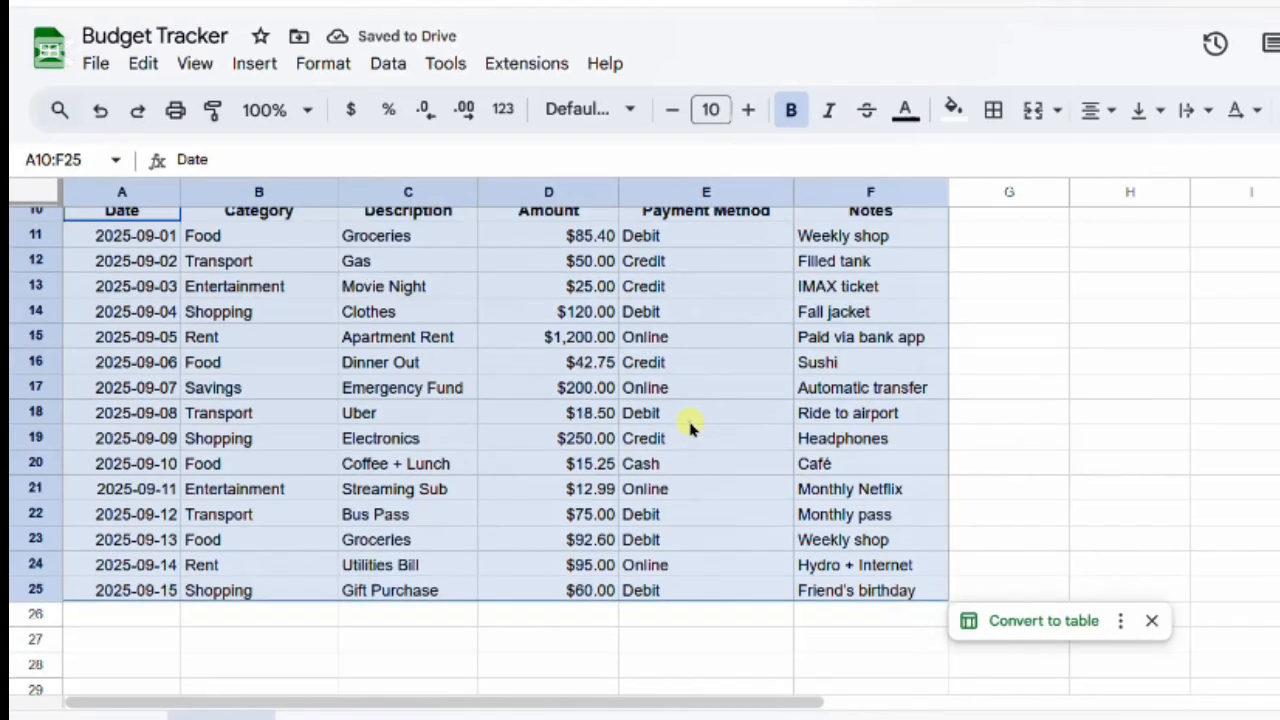
right_click(690, 425)
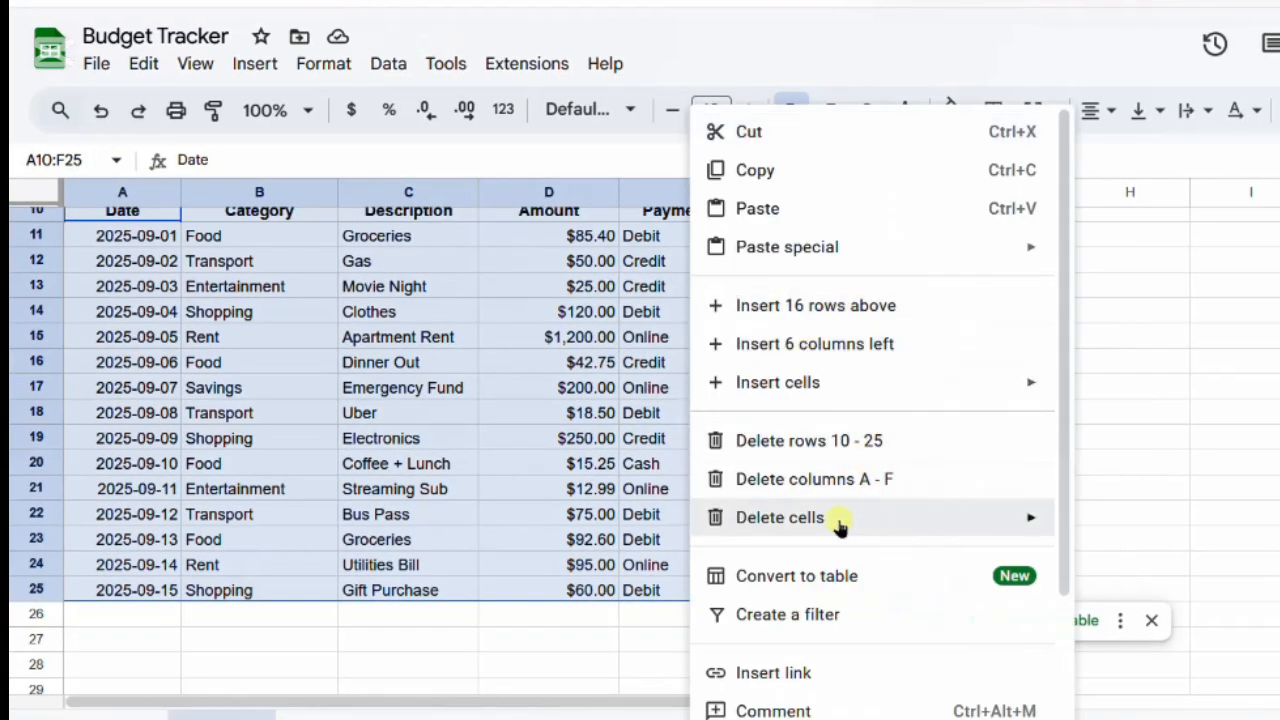
click(831, 577)
scroll(1008, 520, up, 5)
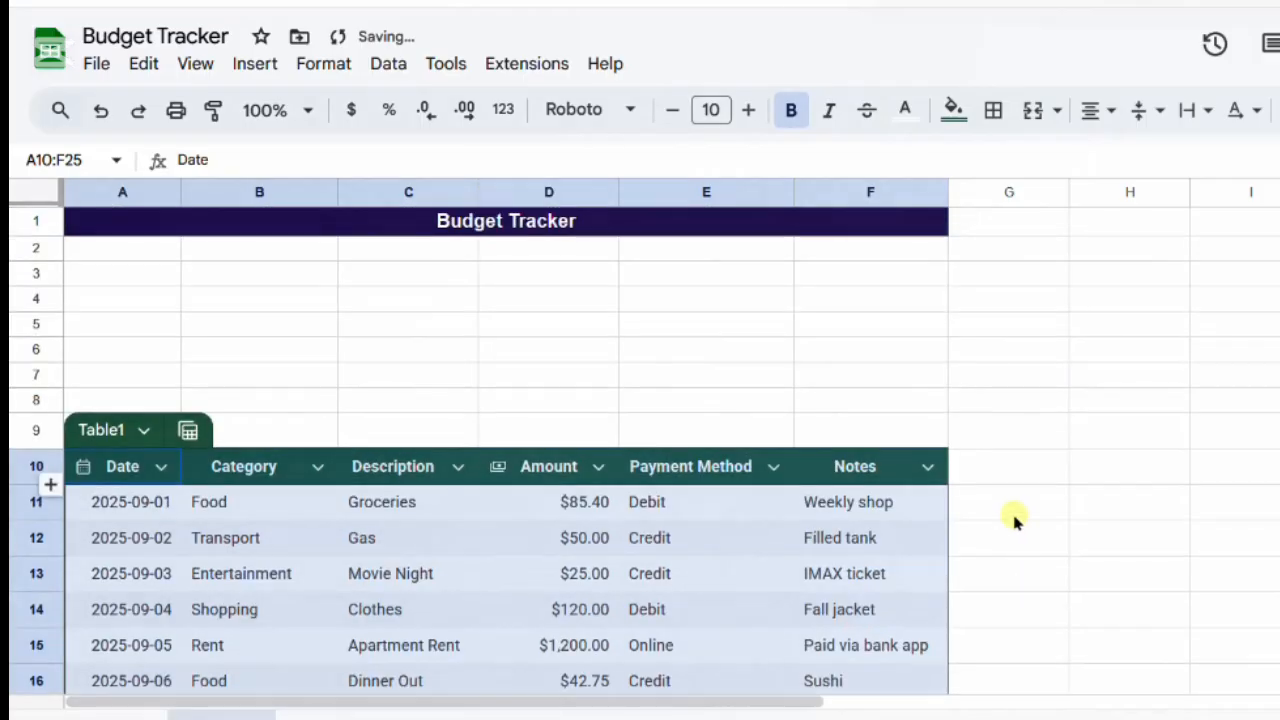
click(1016, 431)
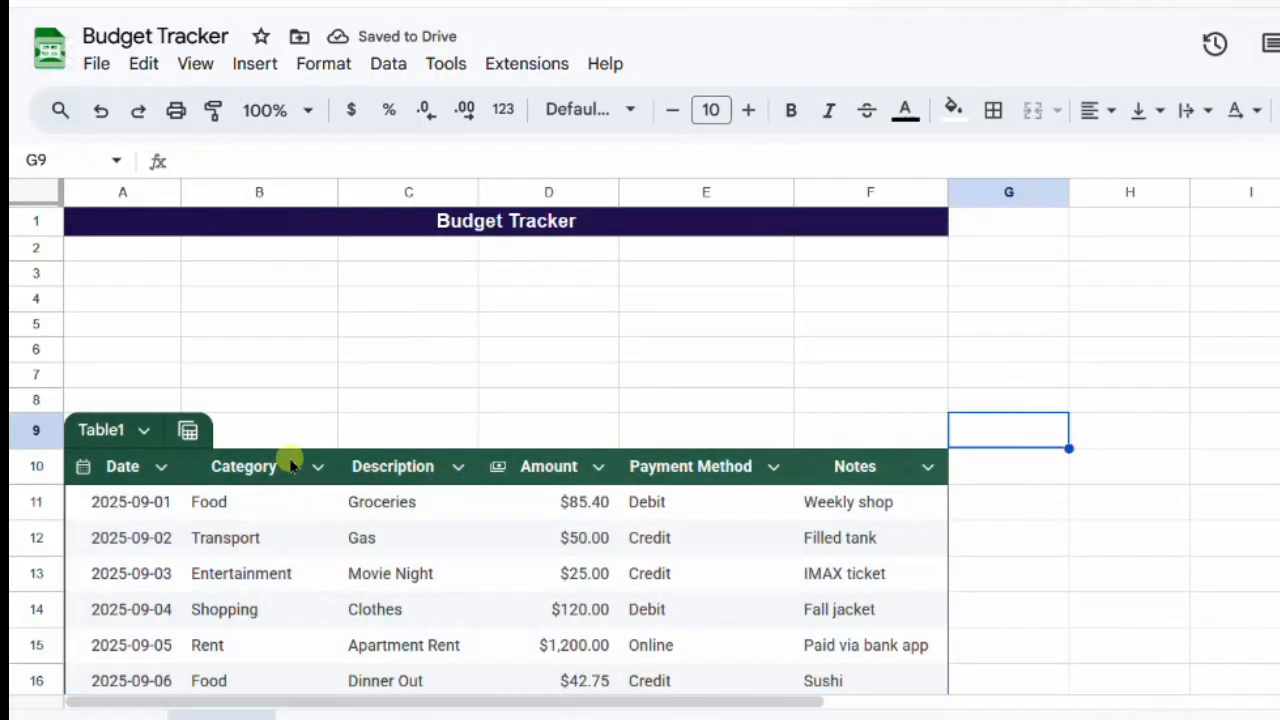
Step: Set up a dropdown data validation rule for the table's Category column
click(260, 466)
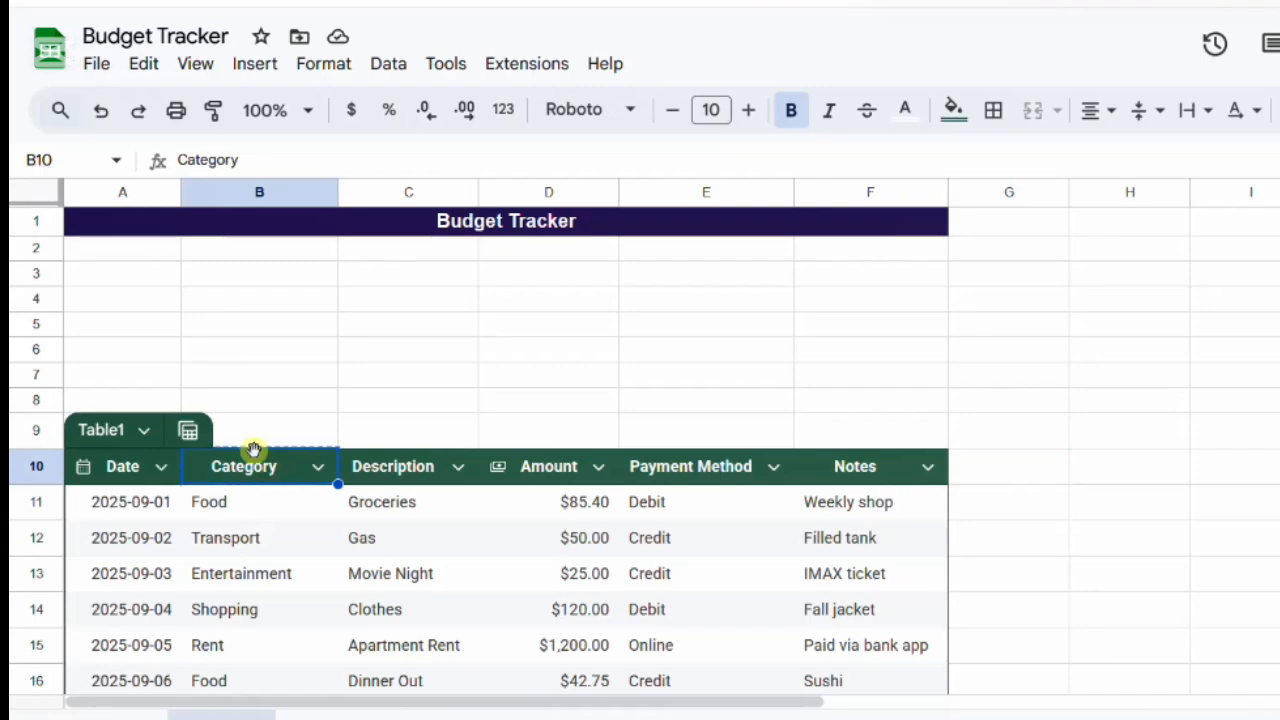
click(320, 63)
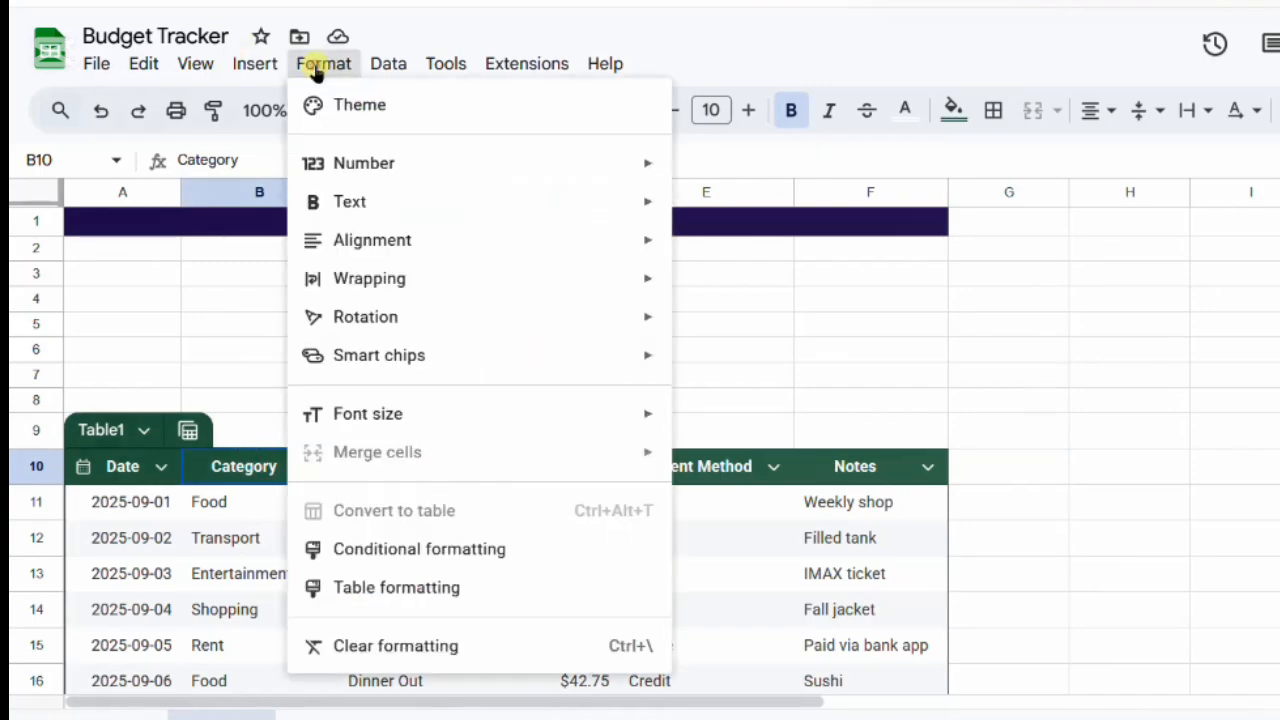
mouse_move(391, 63)
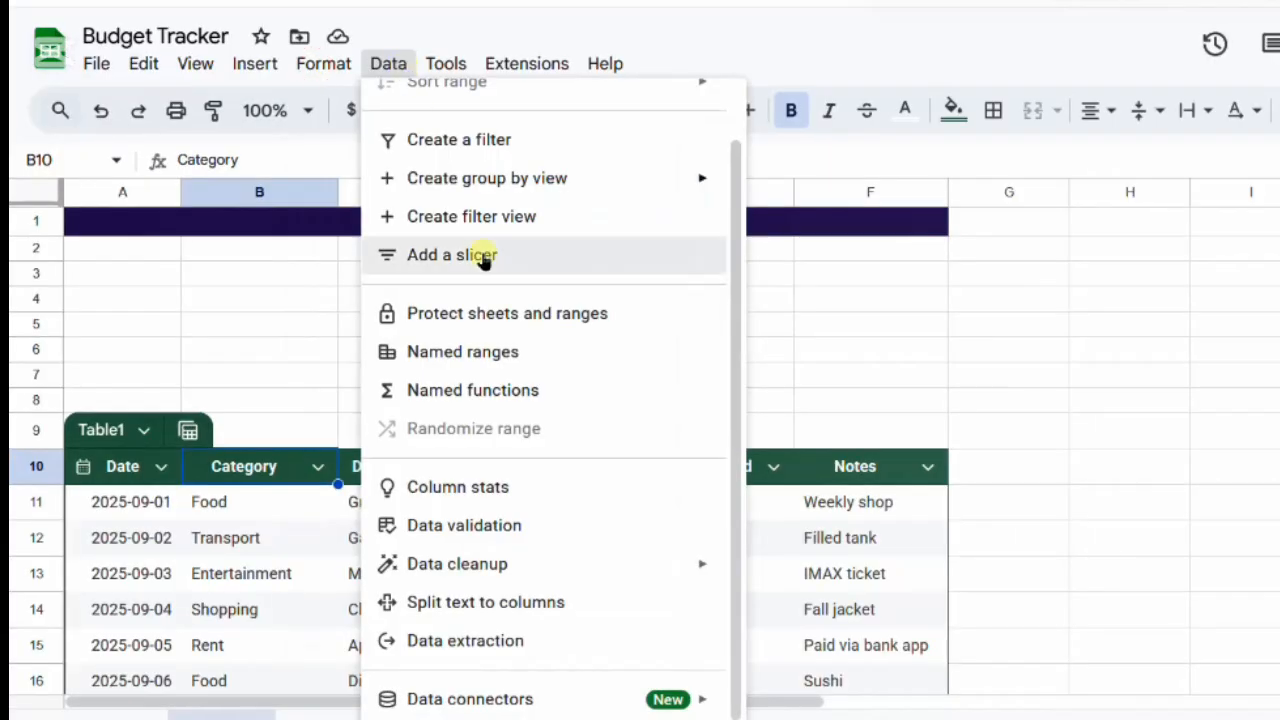
click(420, 527)
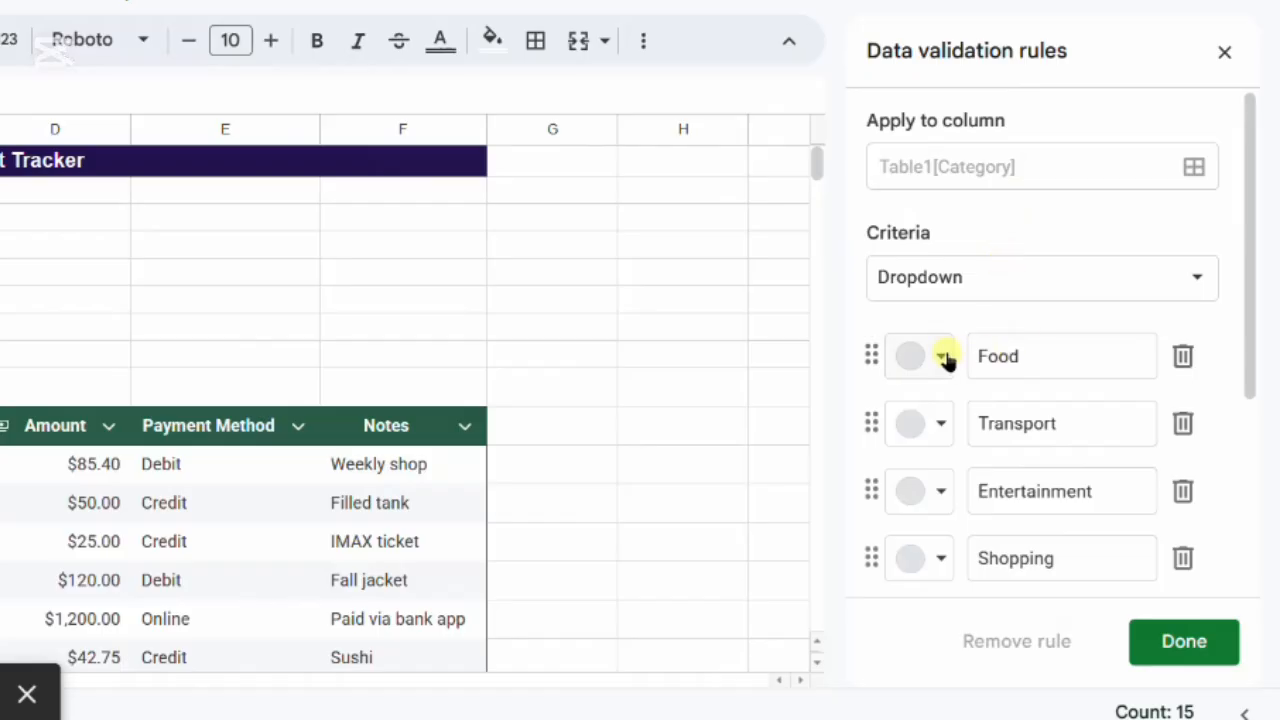
Step: Color the dropdown options: Food light red, Transport light orange, Entertainment light yellow and Shopping light green
click(945, 358)
click(971, 449)
click(923, 423)
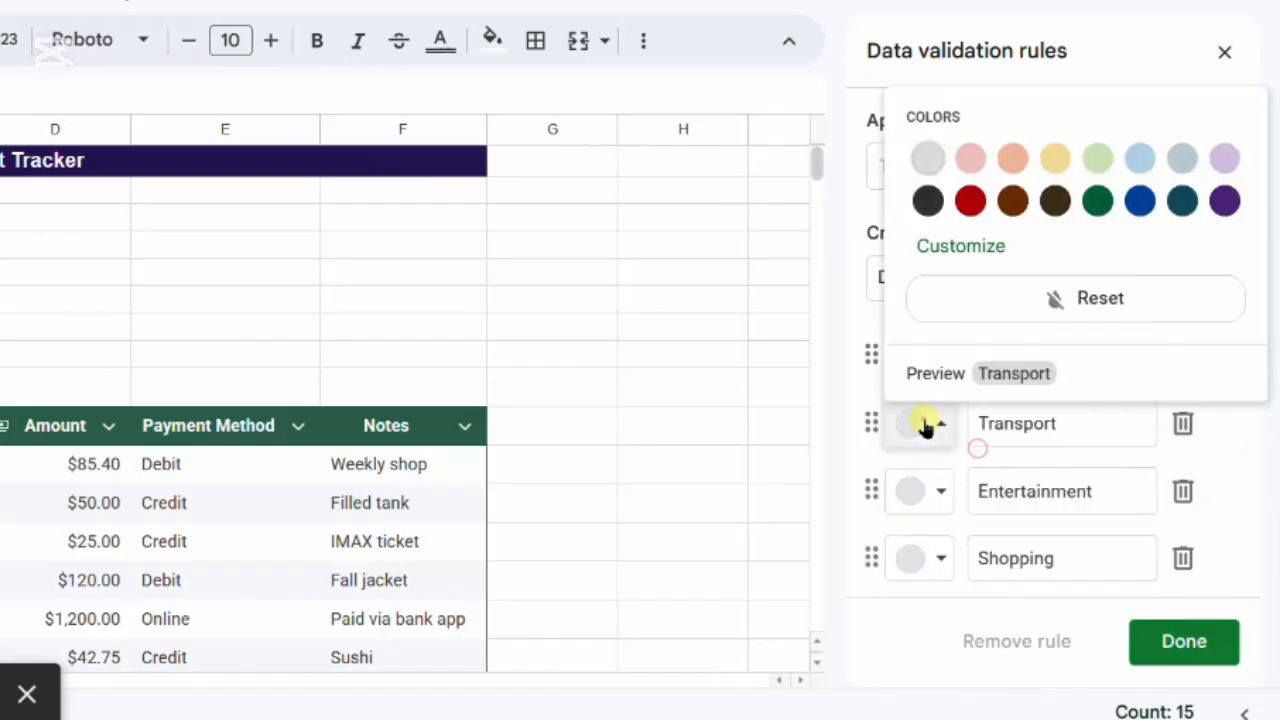
click(1012, 158)
click(911, 491)
click(1052, 224)
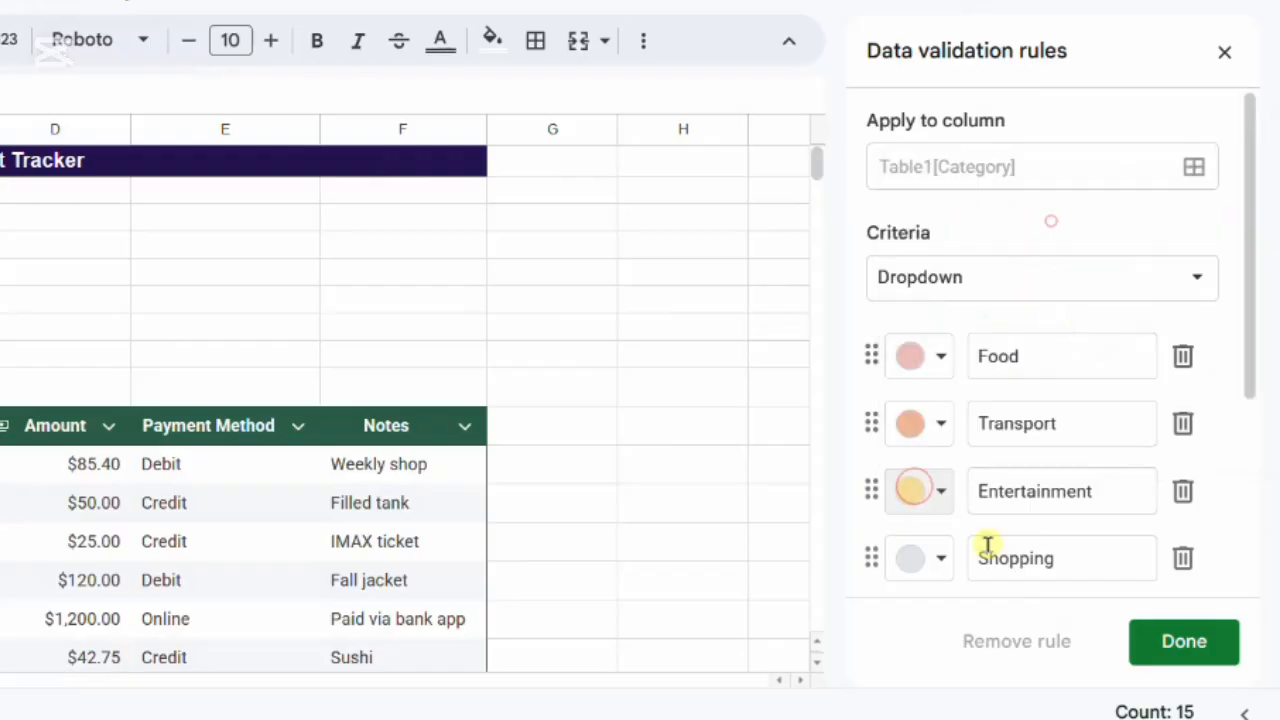
click(942, 558)
click(1090, 298)
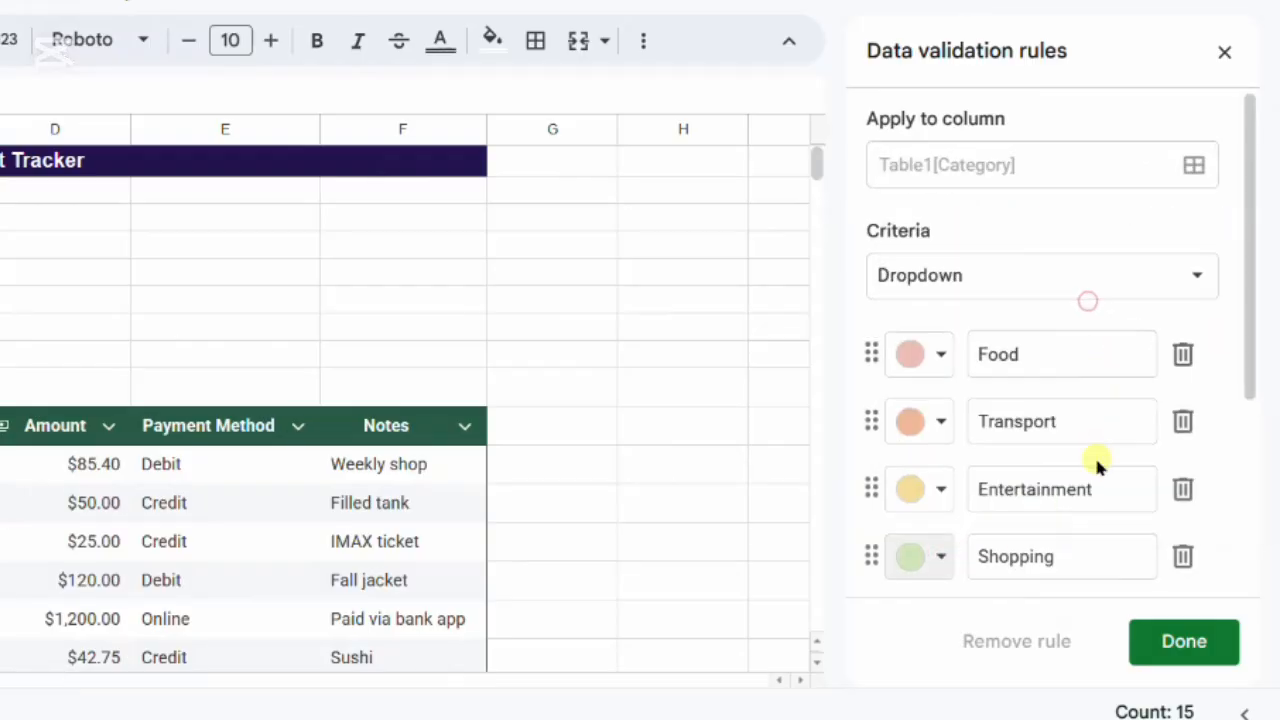
Step: Color the Rent option light blue and the Savings option light purple, and save the Category dropdown rule
scroll(1097, 466, down, 3)
click(941, 367)
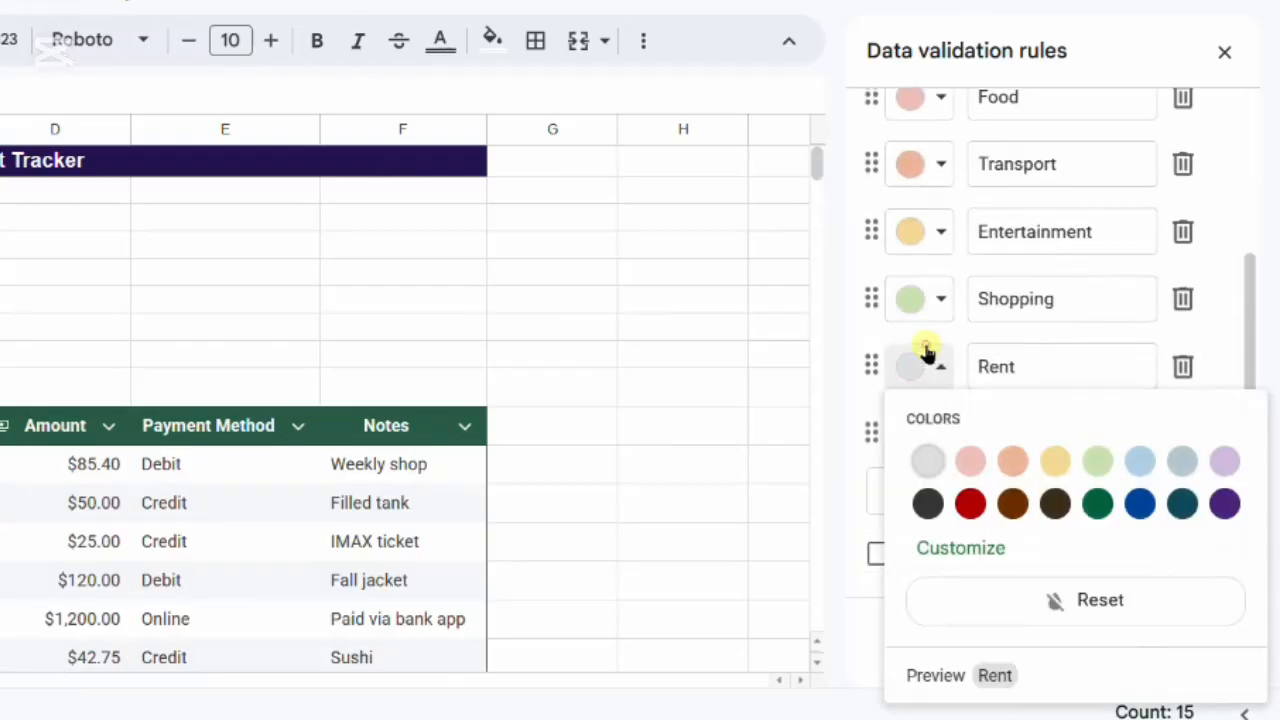
click(1143, 462)
click(906, 433)
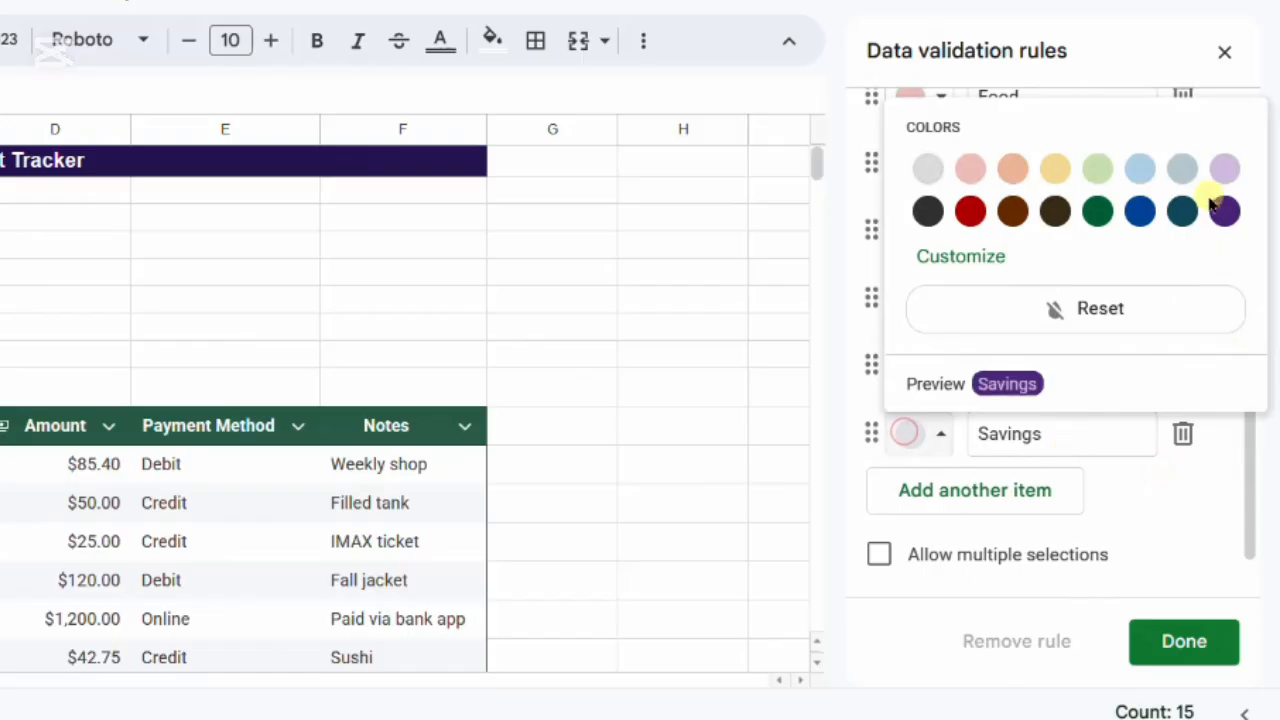
click(1222, 169)
click(1192, 640)
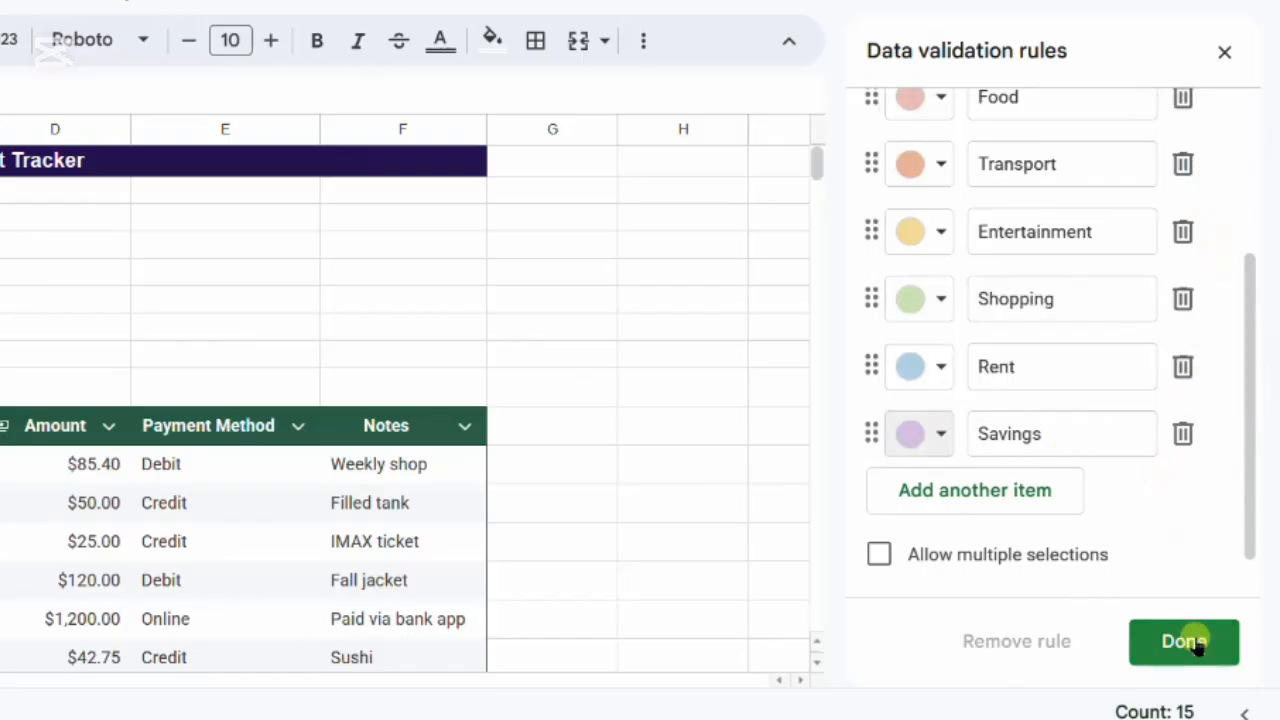
scroll(901, 463, down, 5)
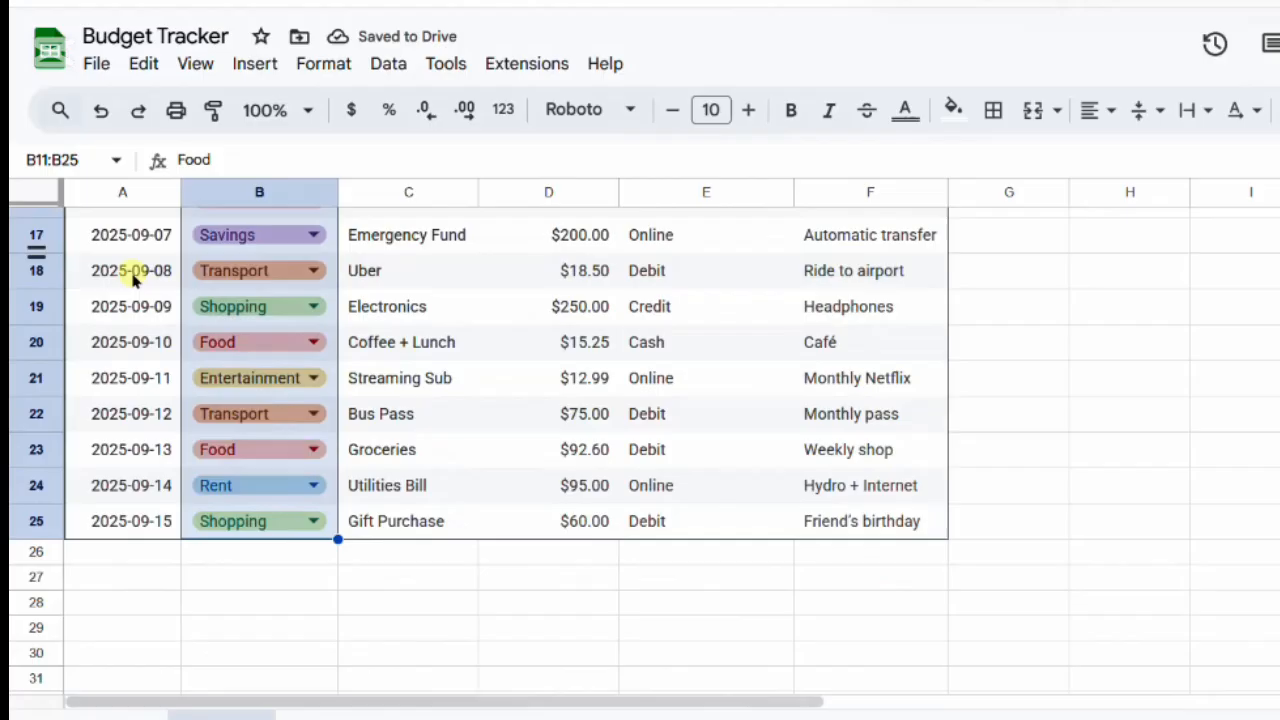
click(296, 342)
click(418, 311)
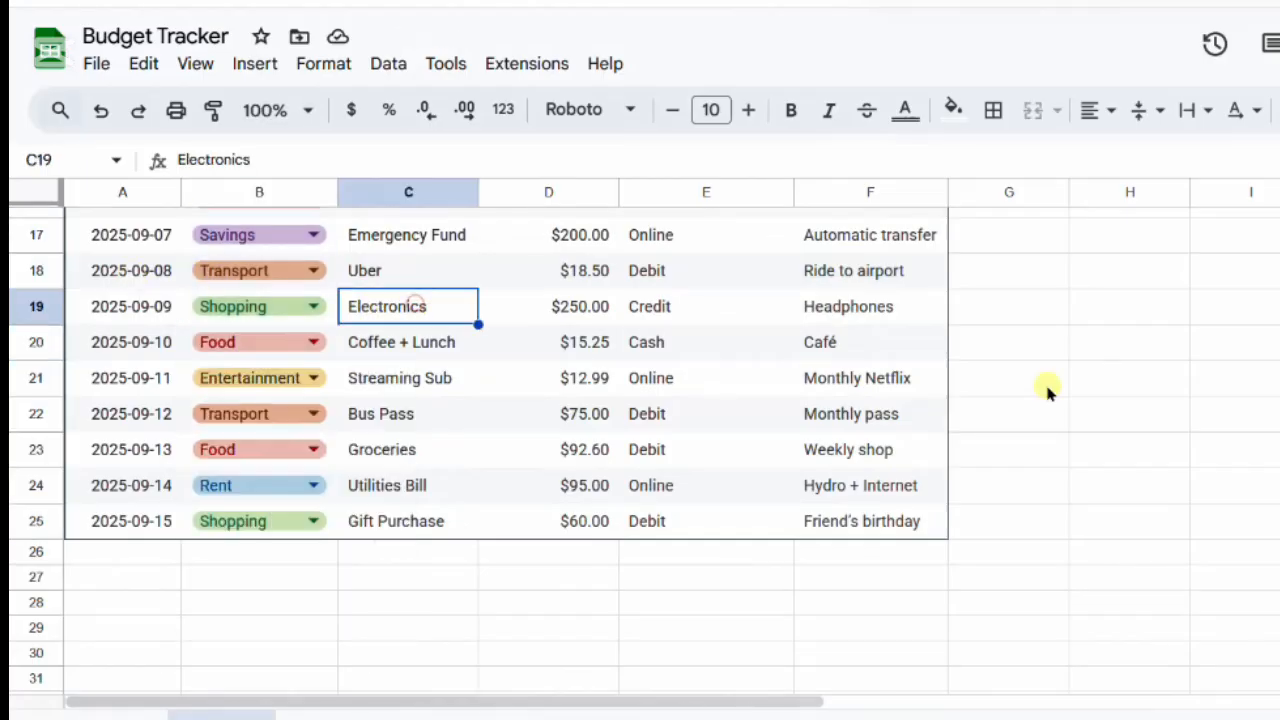
click(1055, 386)
scroll(1060, 400, up, 5)
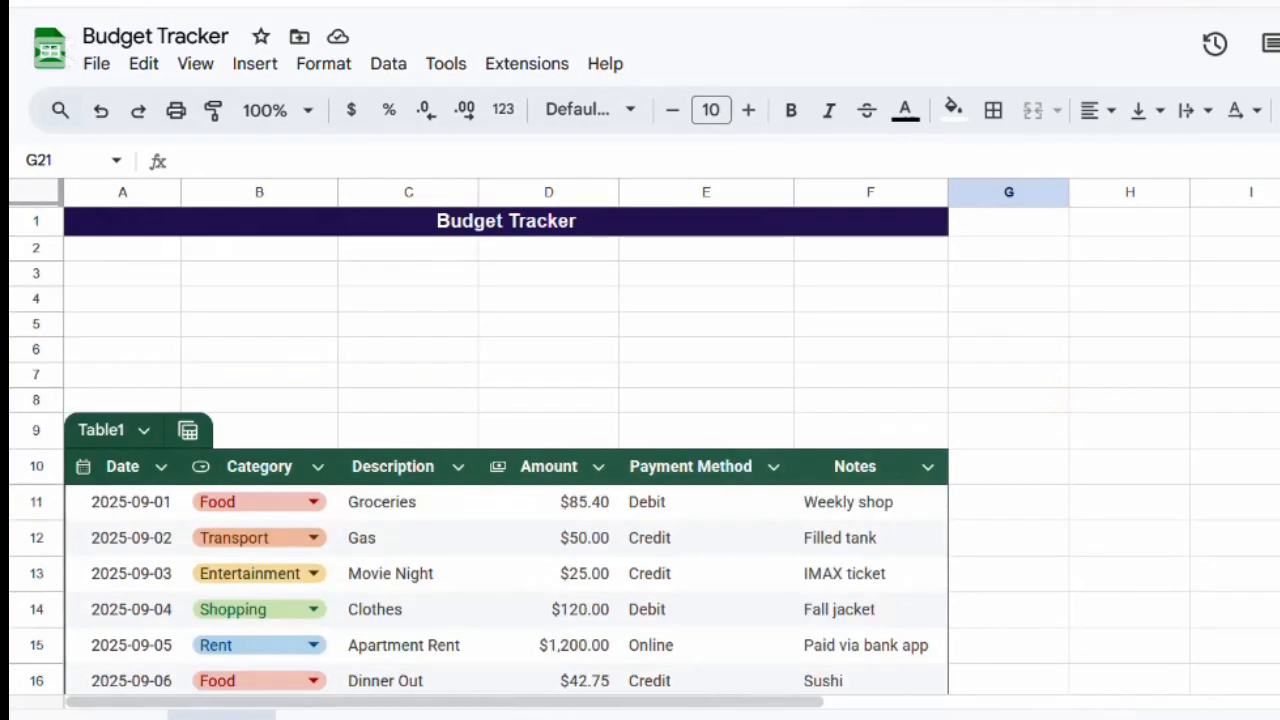
Step: Start a new pivot table with the expense table in Sheet1!A10:F25 as its data range
click(1008, 348)
click(255, 63)
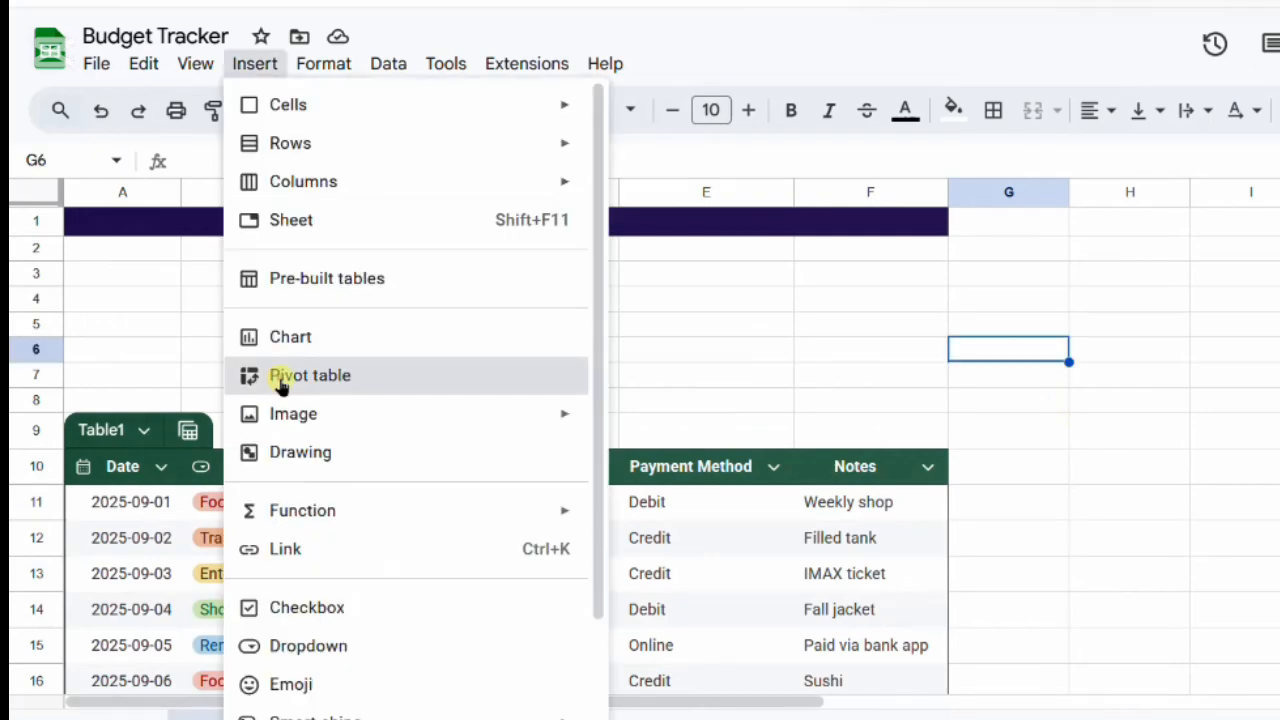
click(358, 380)
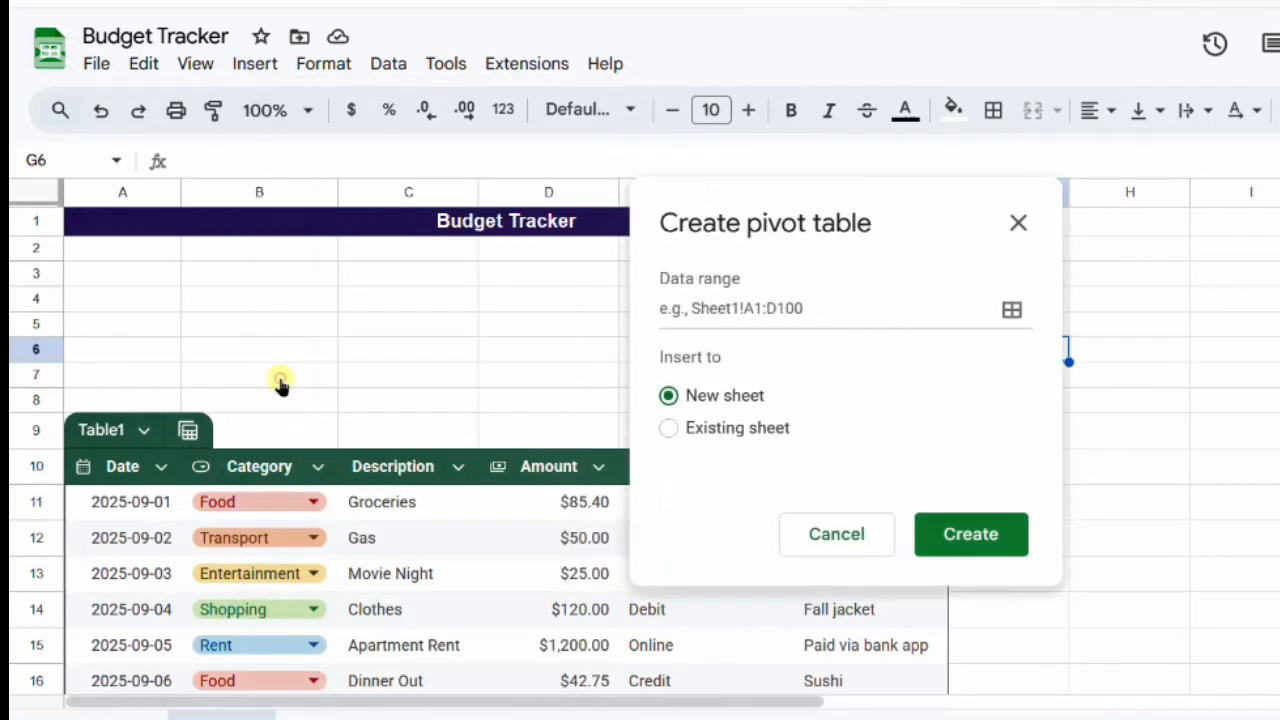
click(1012, 311)
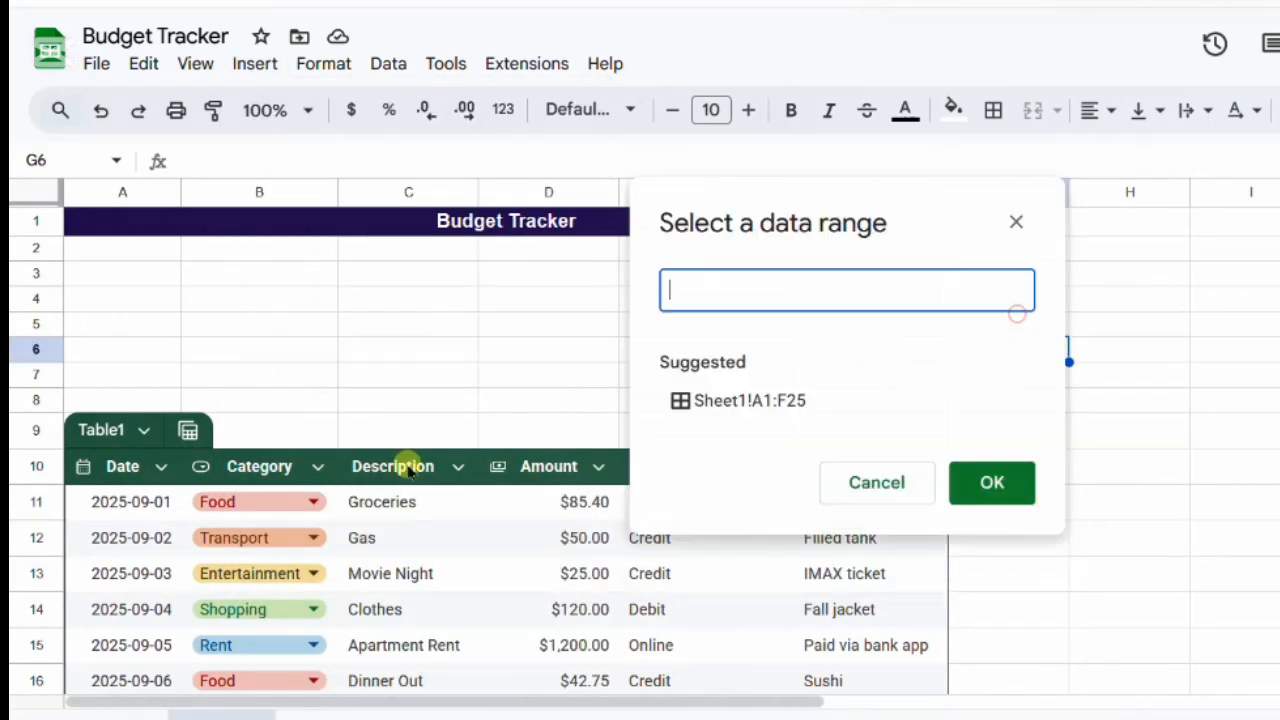
drag(109, 466, 575, 609)
drag(735, 650, 894, 649)
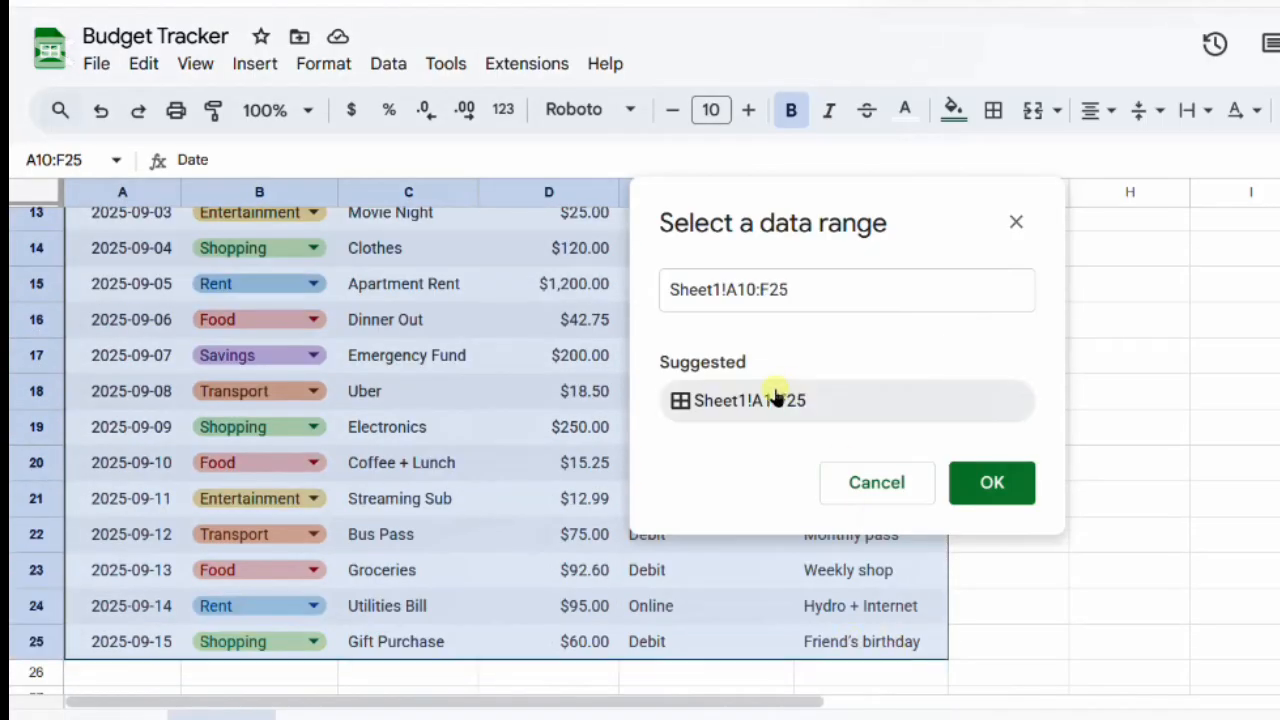
click(988, 480)
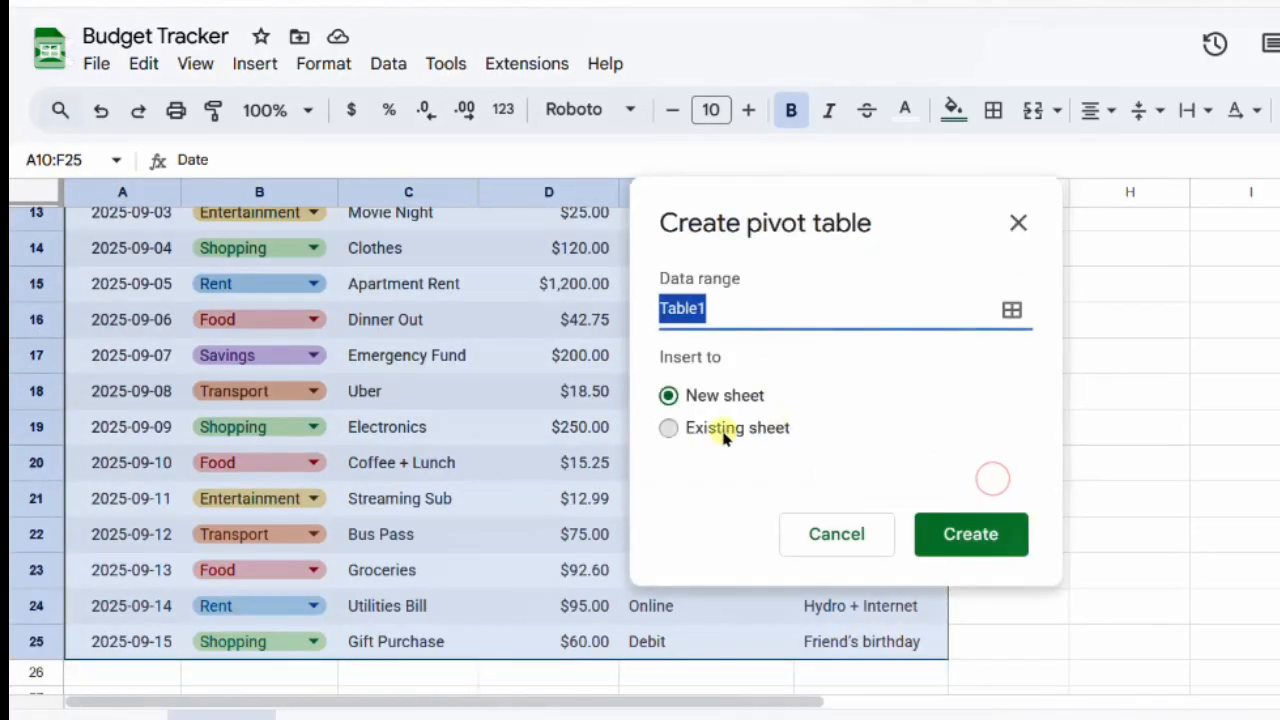
Step: Place the pivot table in the existing sheet at Sheet1!A2 and create it
click(722, 428)
click(1000, 492)
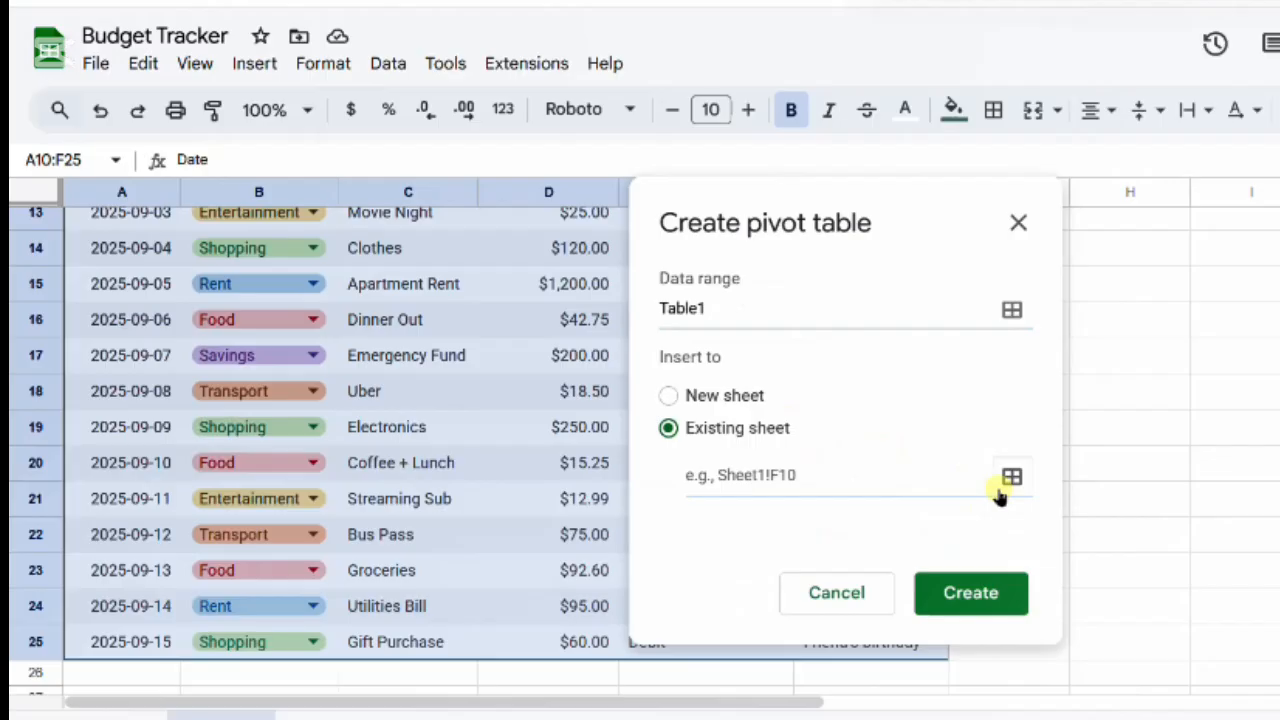
click(1000, 490)
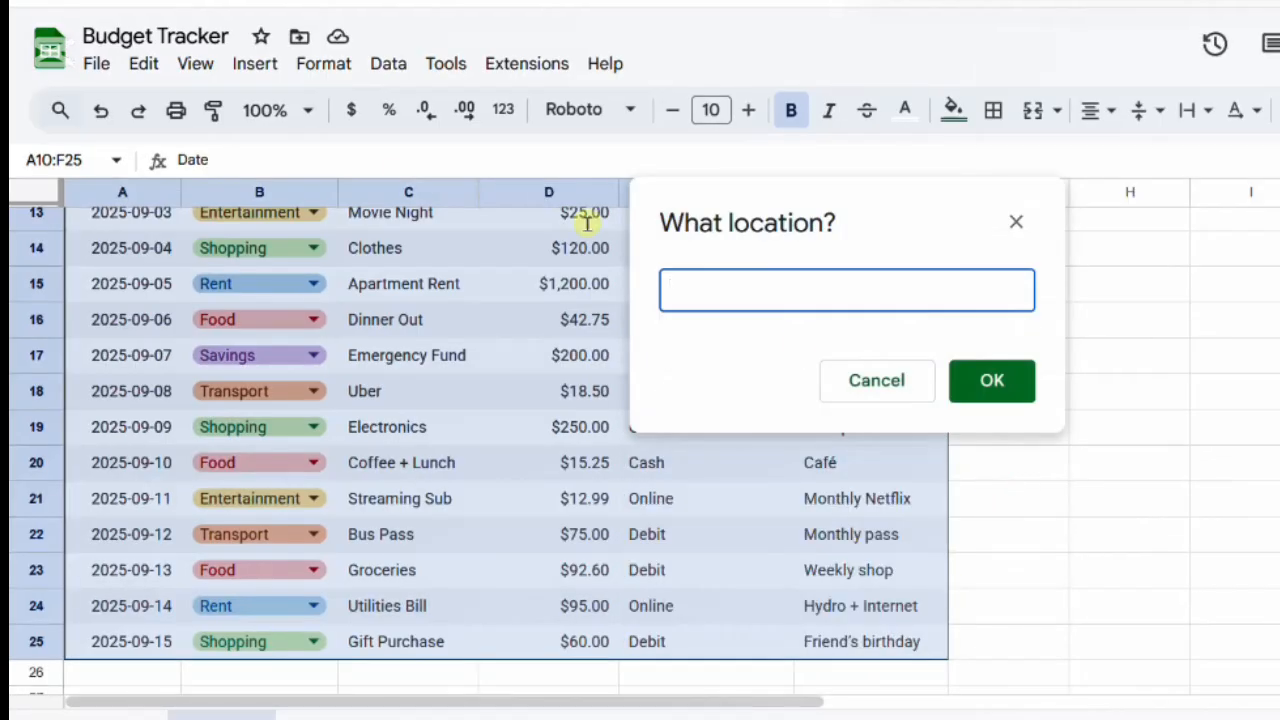
scroll(350, 353, up, 4)
click(114, 249)
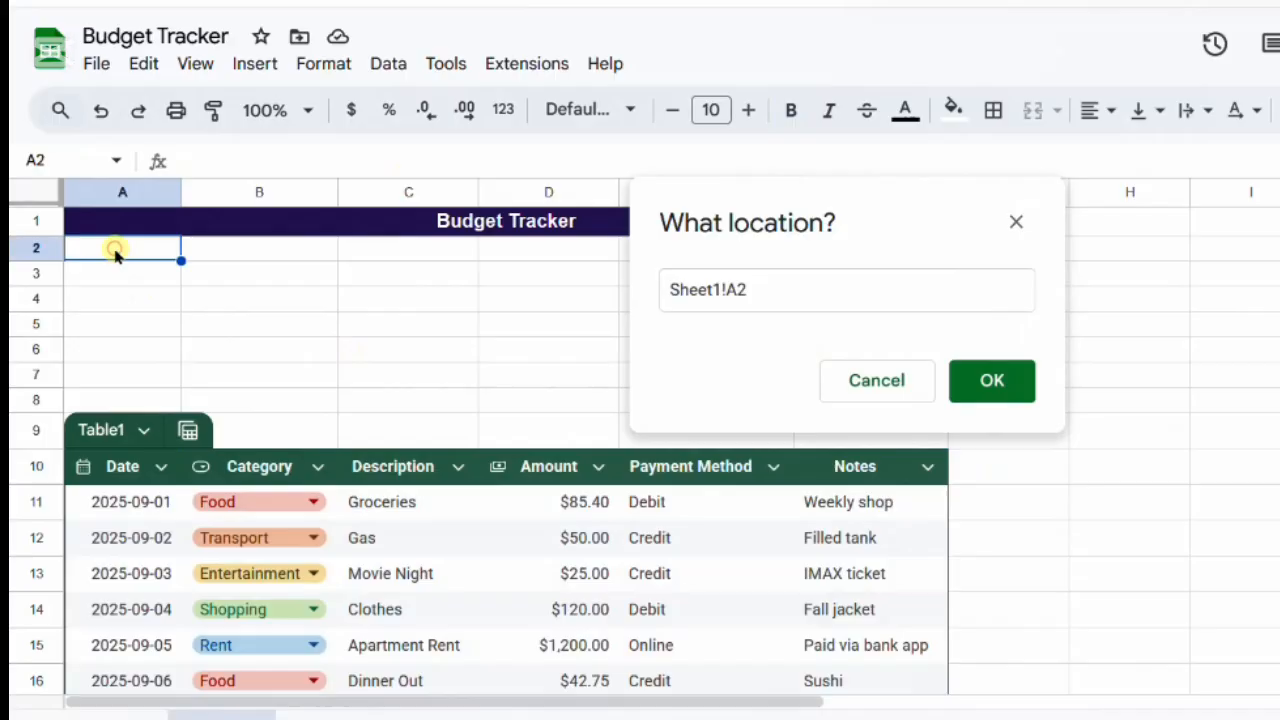
click(988, 381)
click(965, 563)
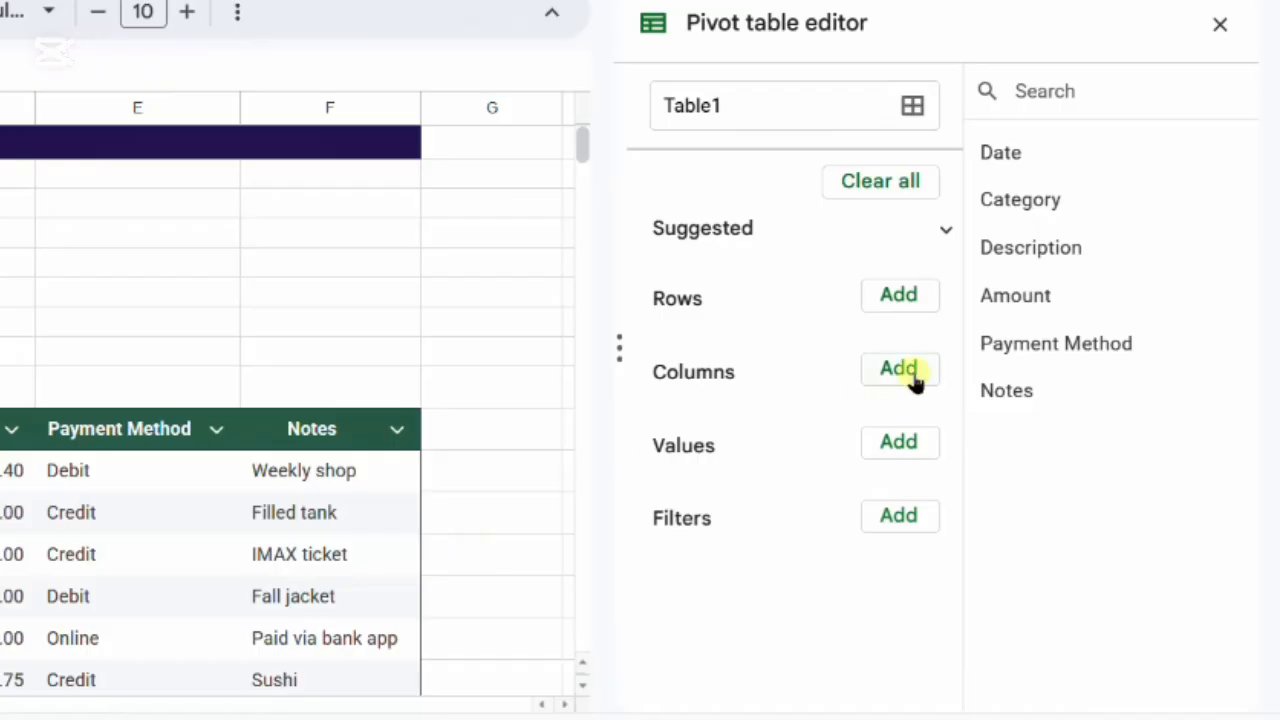
Step: Set the pivot table's rows to Category and its values to the SUM of Amount, and close the pivot table editor
click(895, 298)
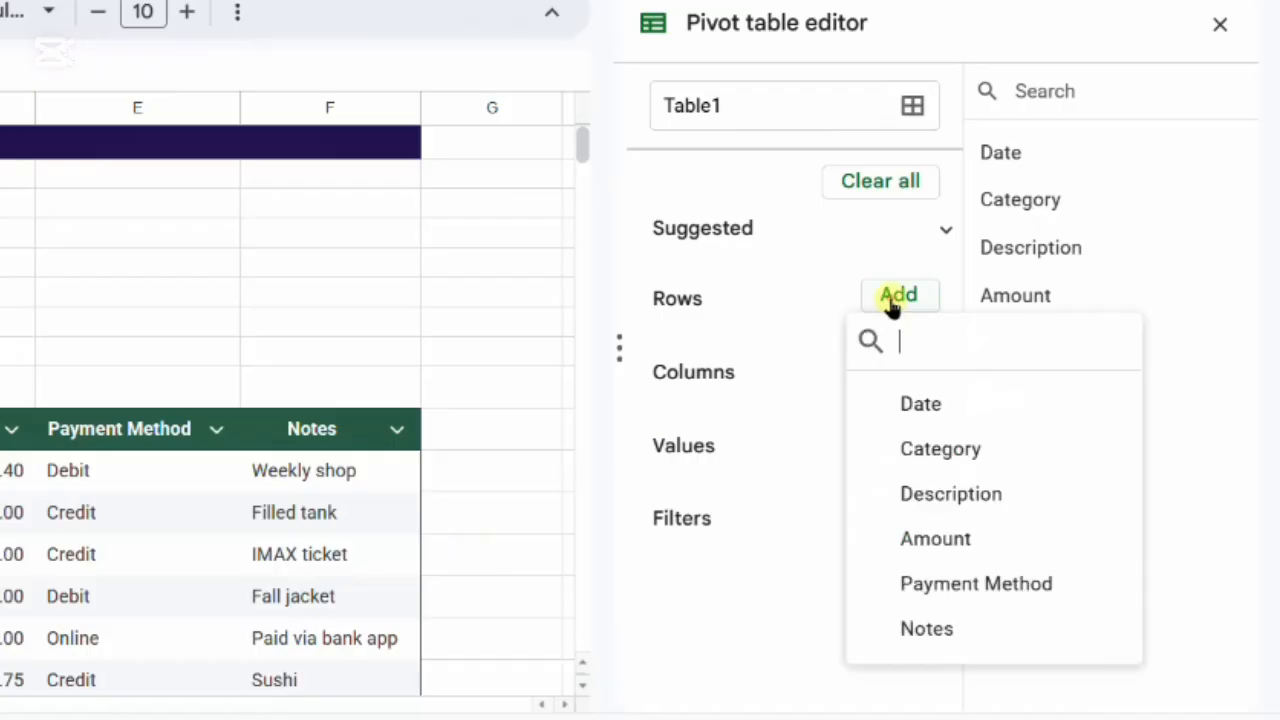
click(950, 458)
scroll(865, 380, down, 1)
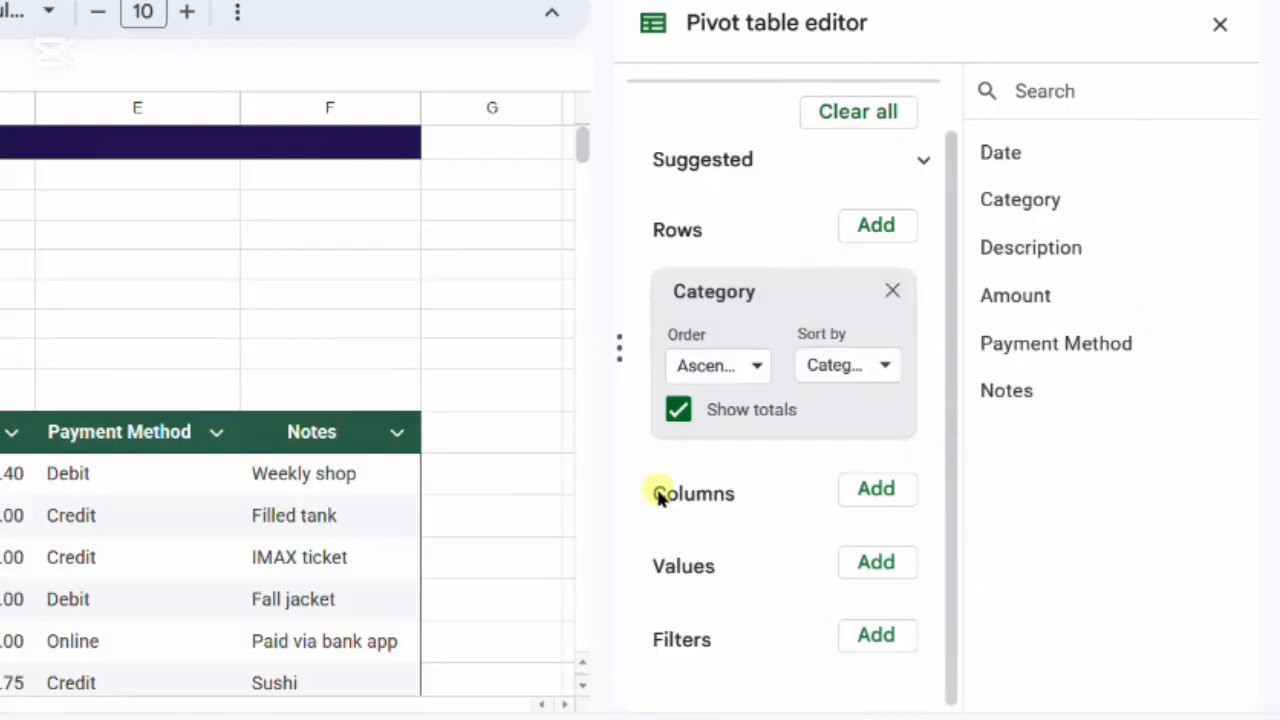
click(860, 563)
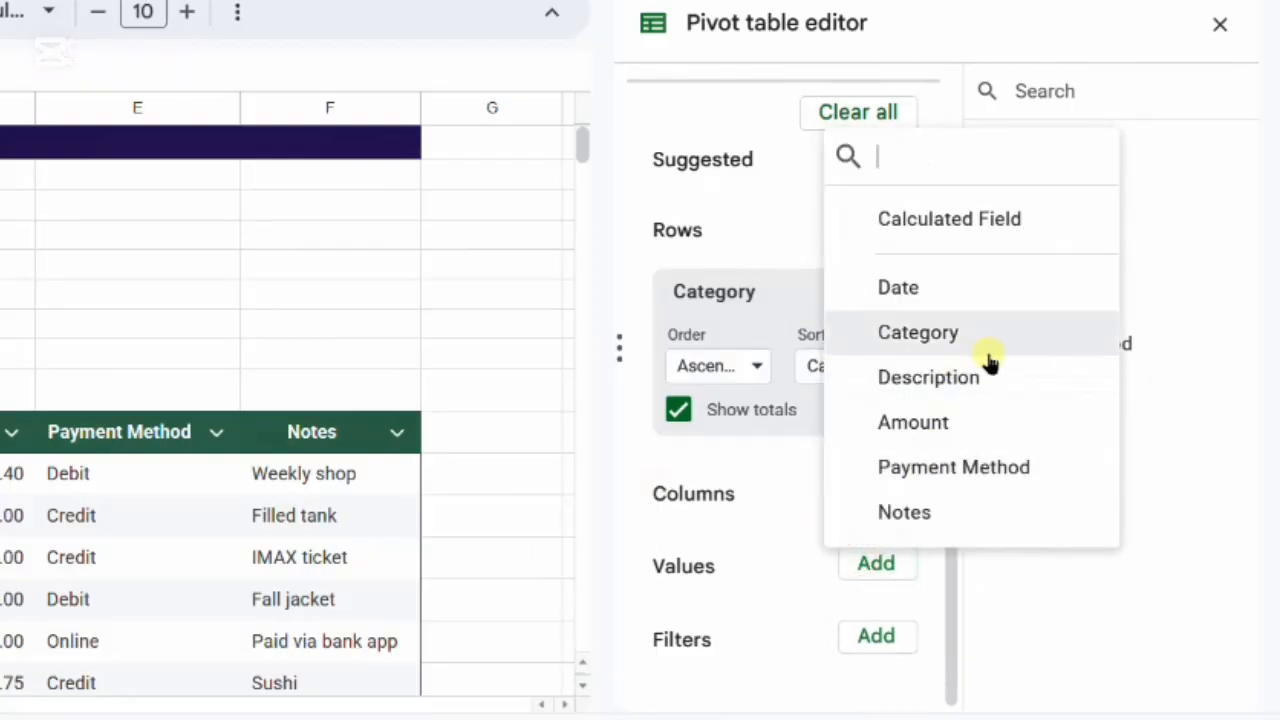
click(1020, 432)
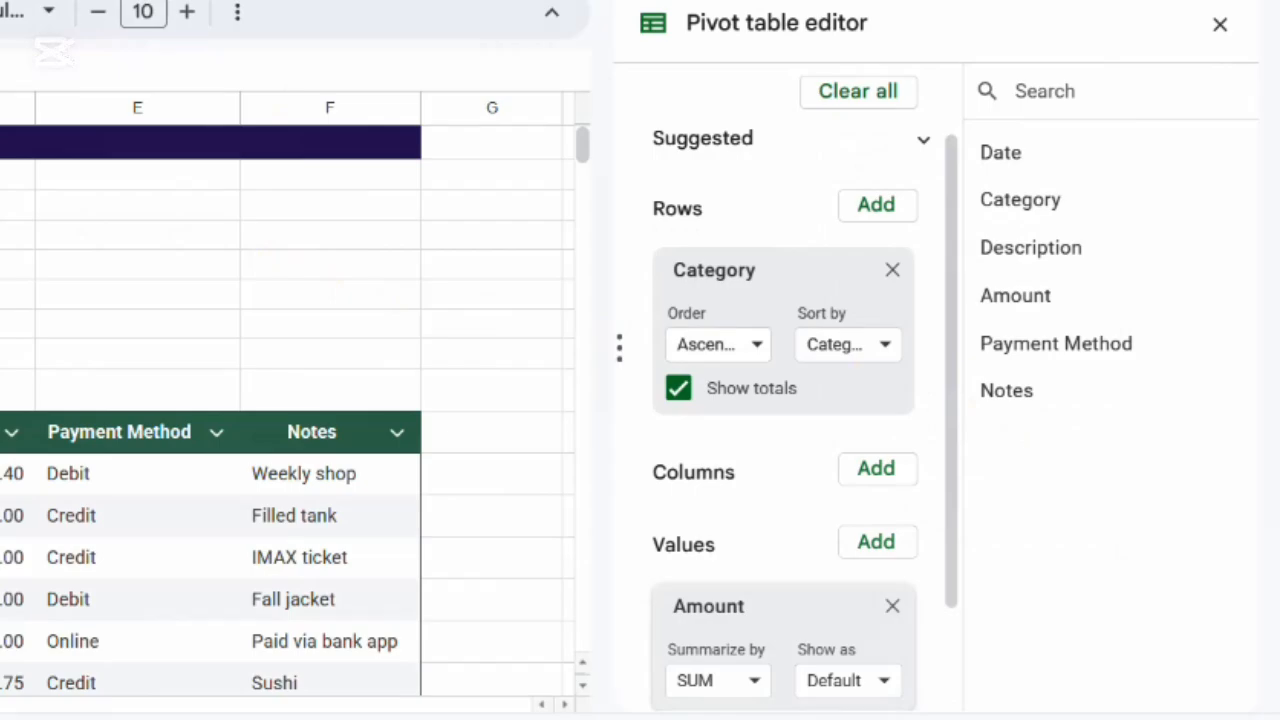
click(1222, 26)
click(177, 330)
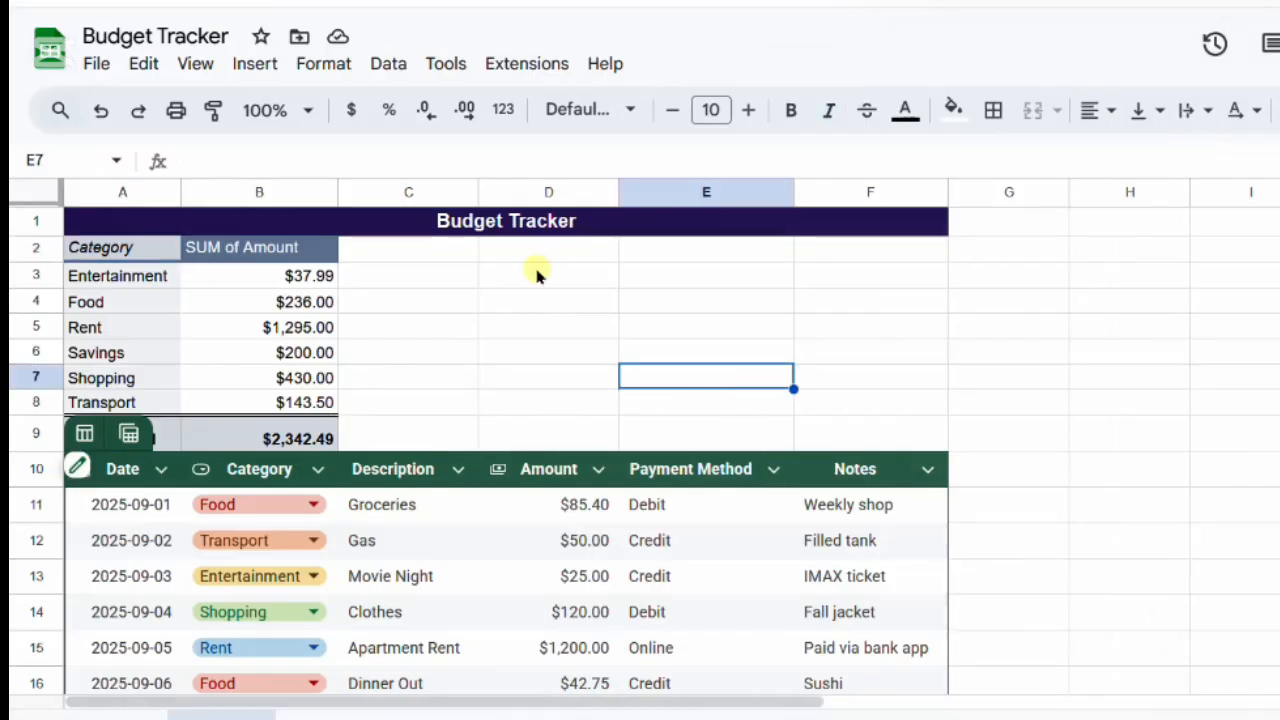
click(537, 275)
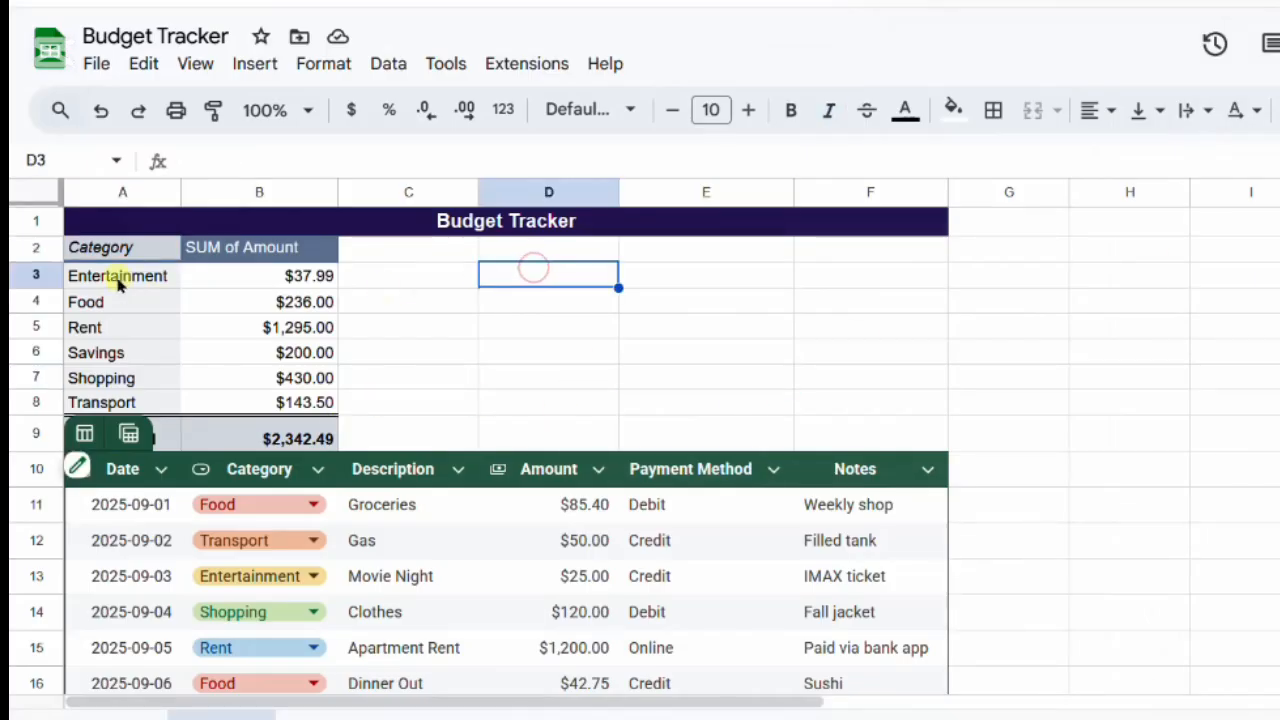
Step: Insert a doughnut chart from the pivot table's category amounts in A3:B8
drag(120, 277, 272, 410)
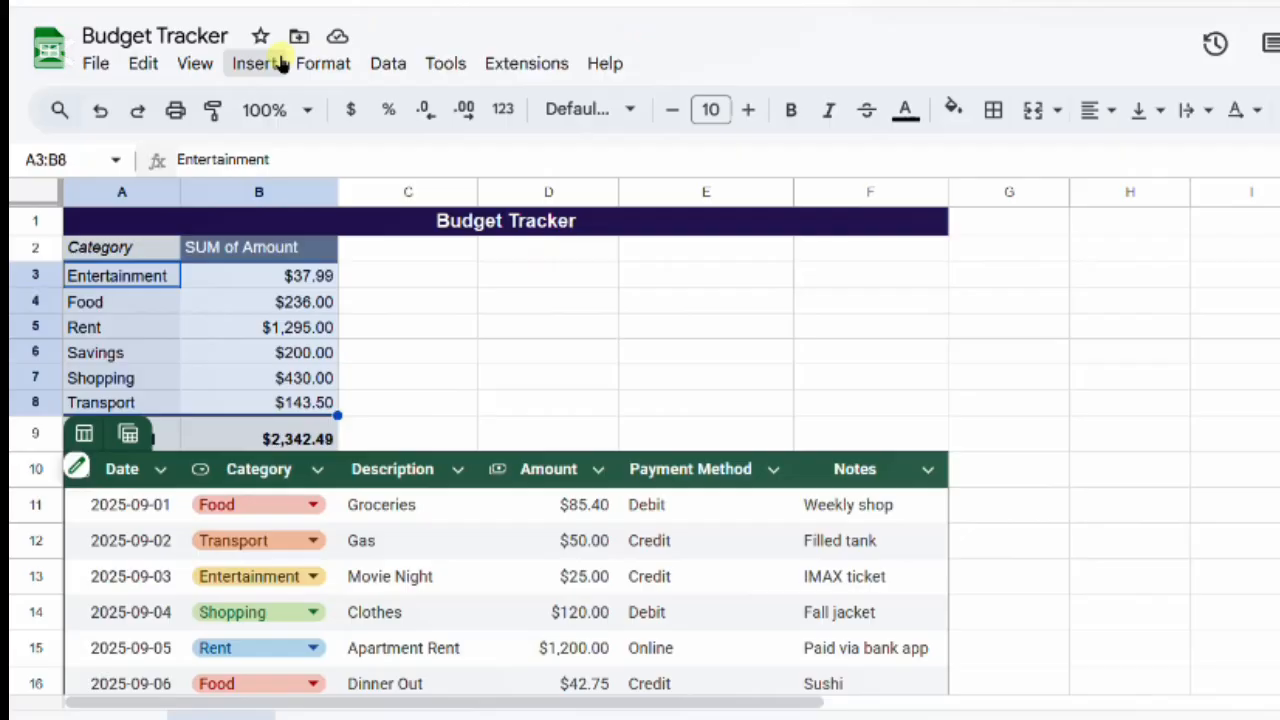
click(255, 63)
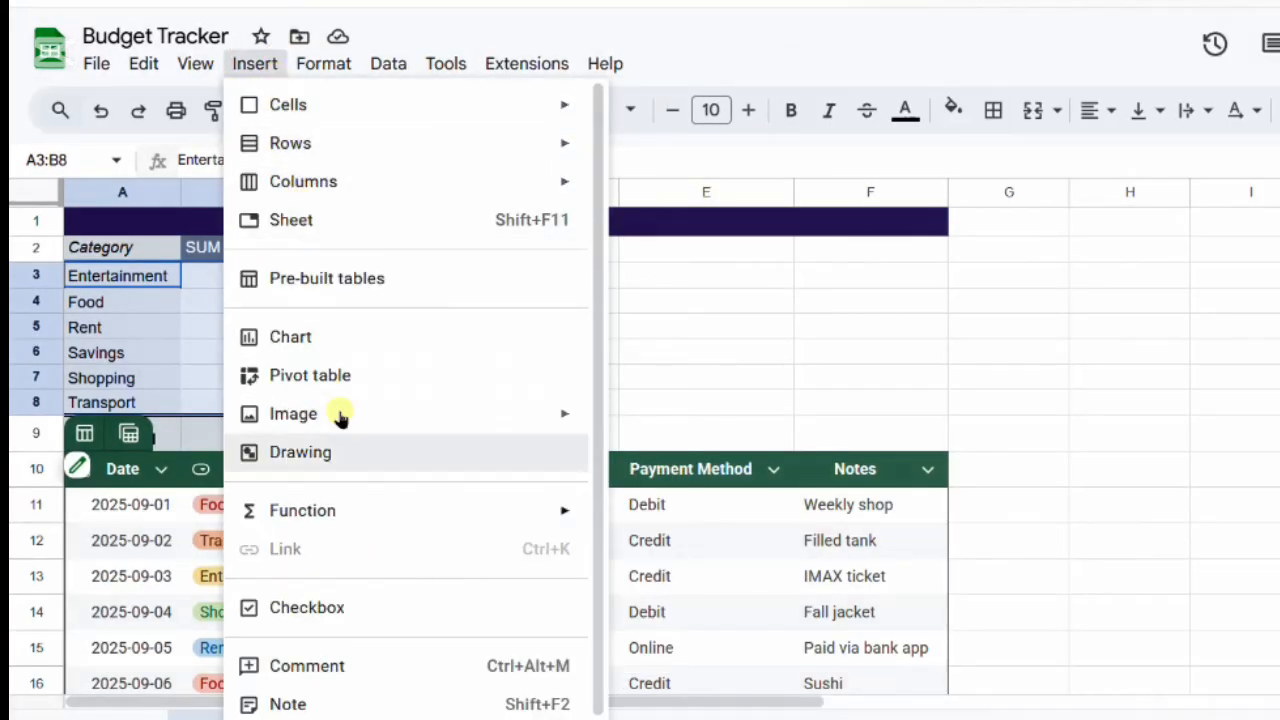
click(337, 345)
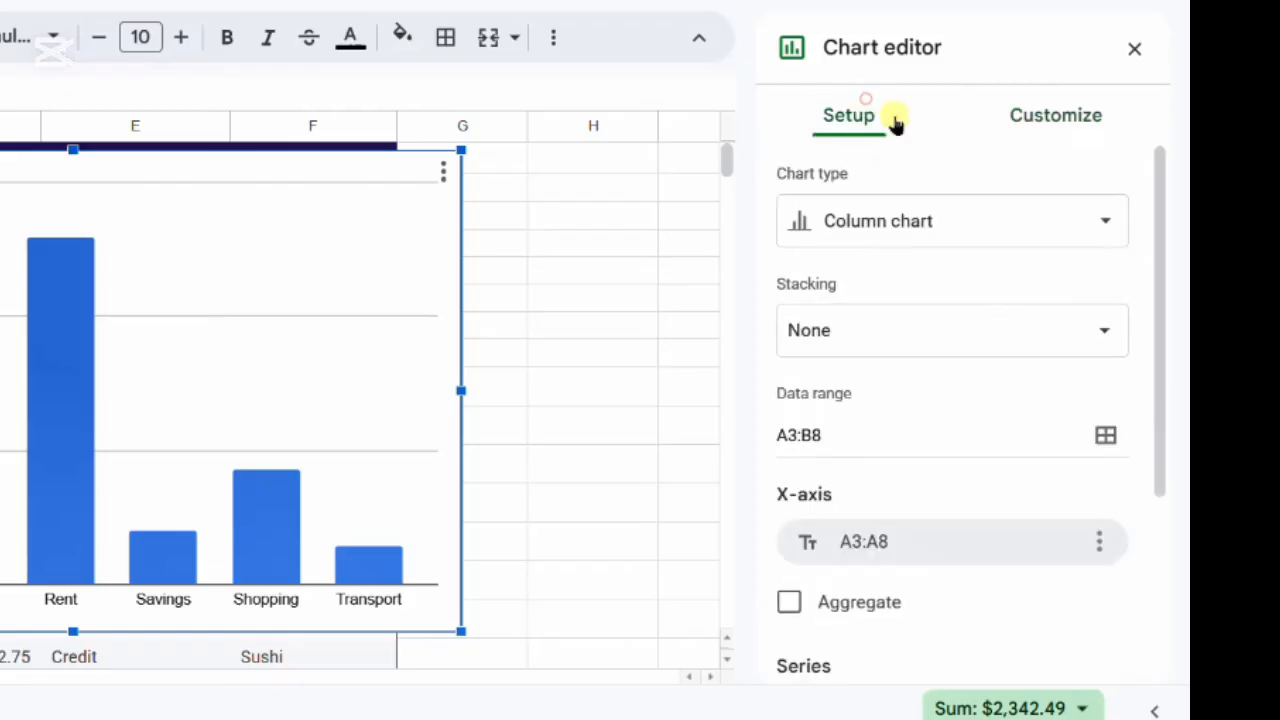
click(920, 210)
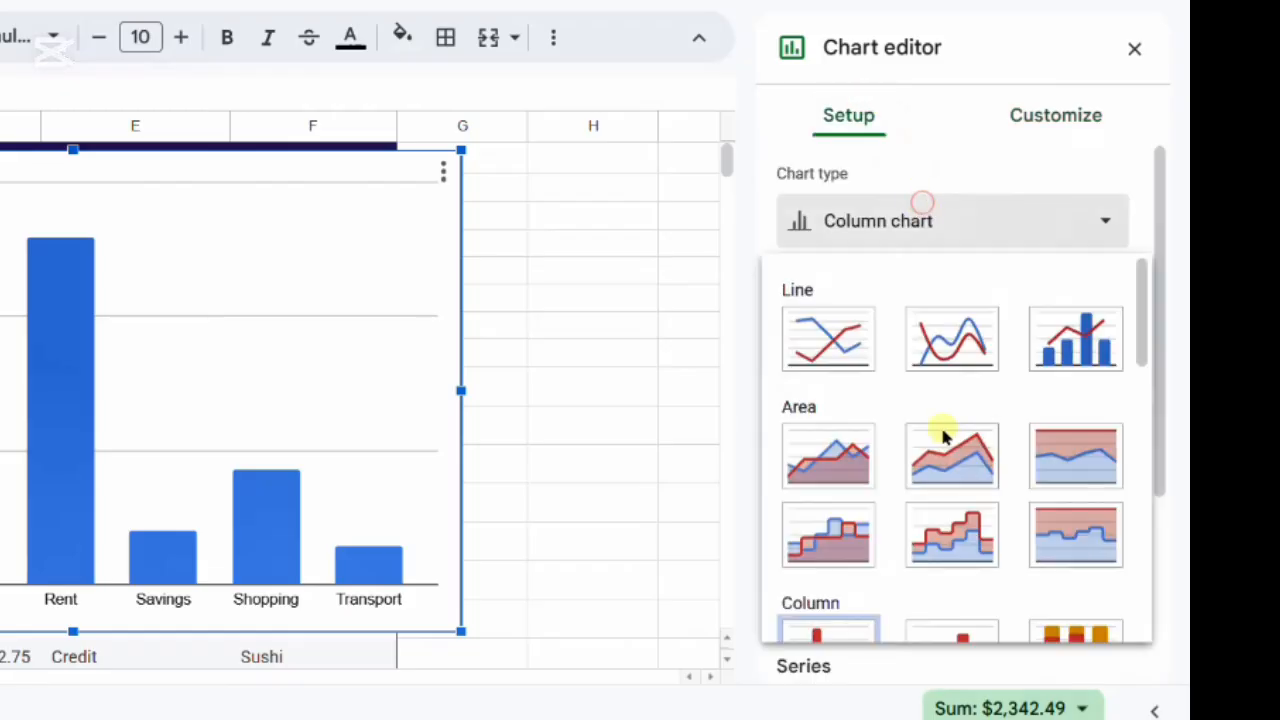
scroll(950, 400, down, 4)
click(951, 500)
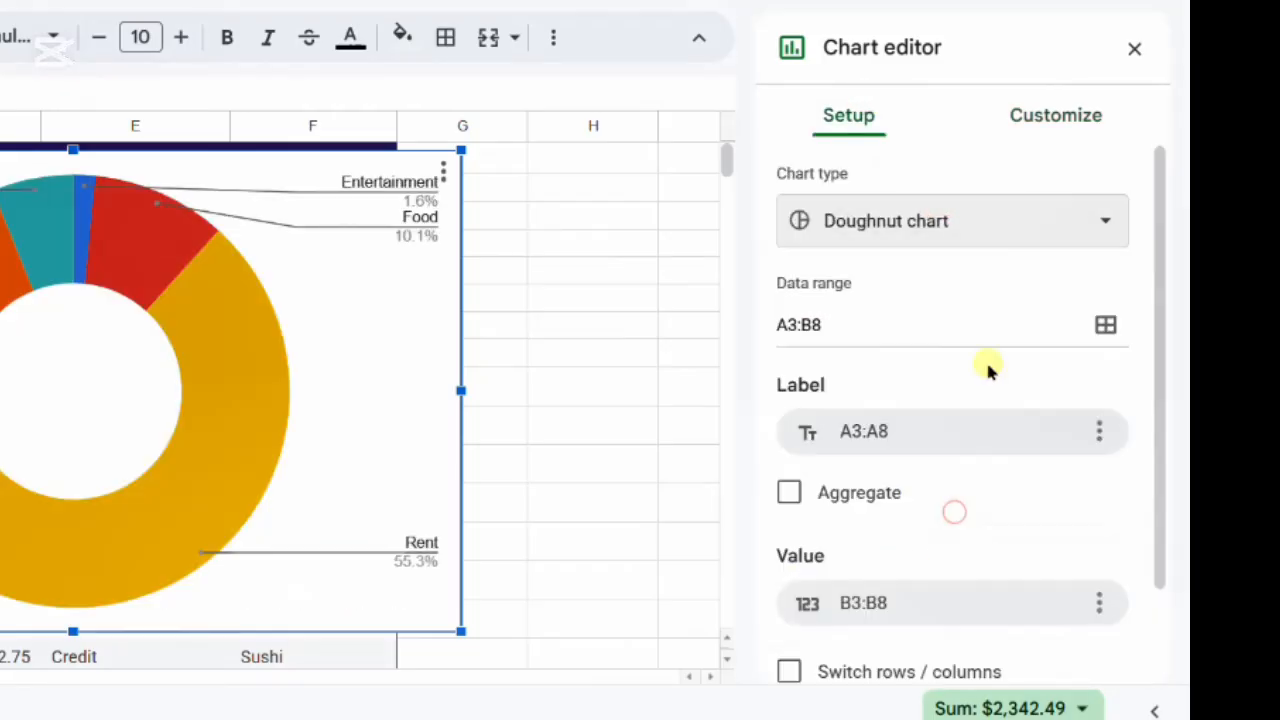
Step: Maximize the doughnut chart within its frame in the chart style settings
click(1021, 127)
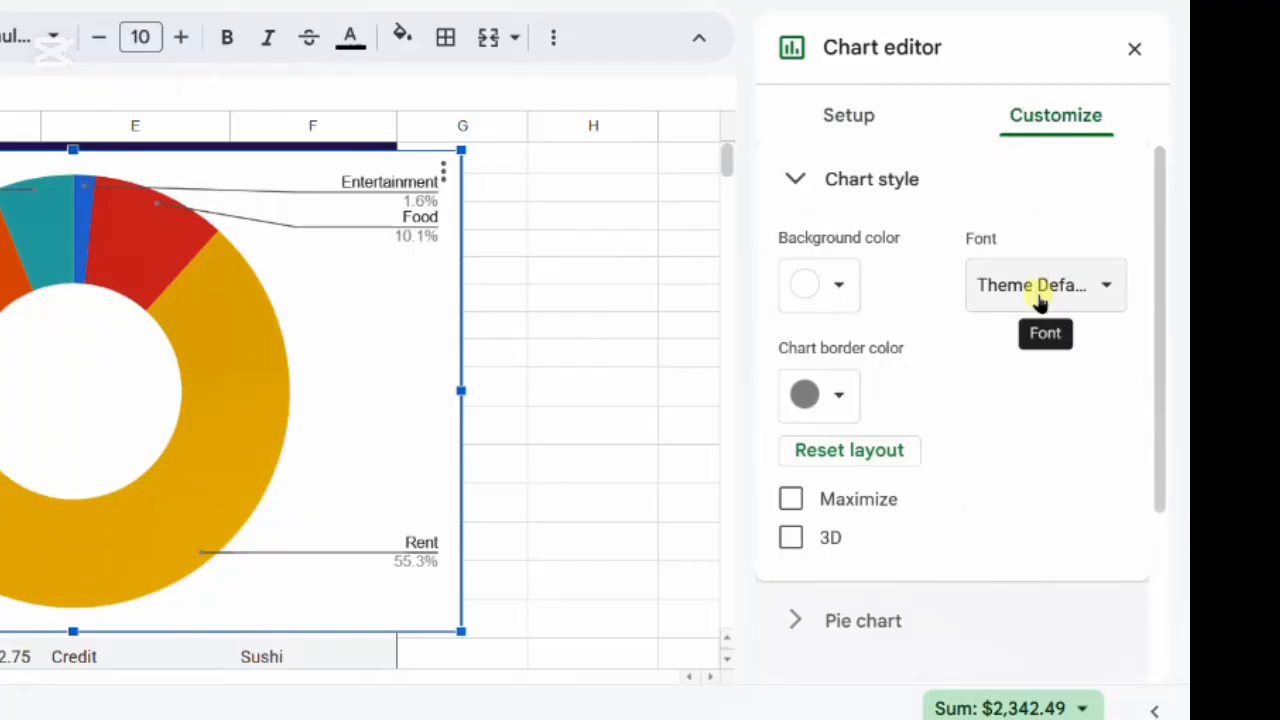
click(866, 506)
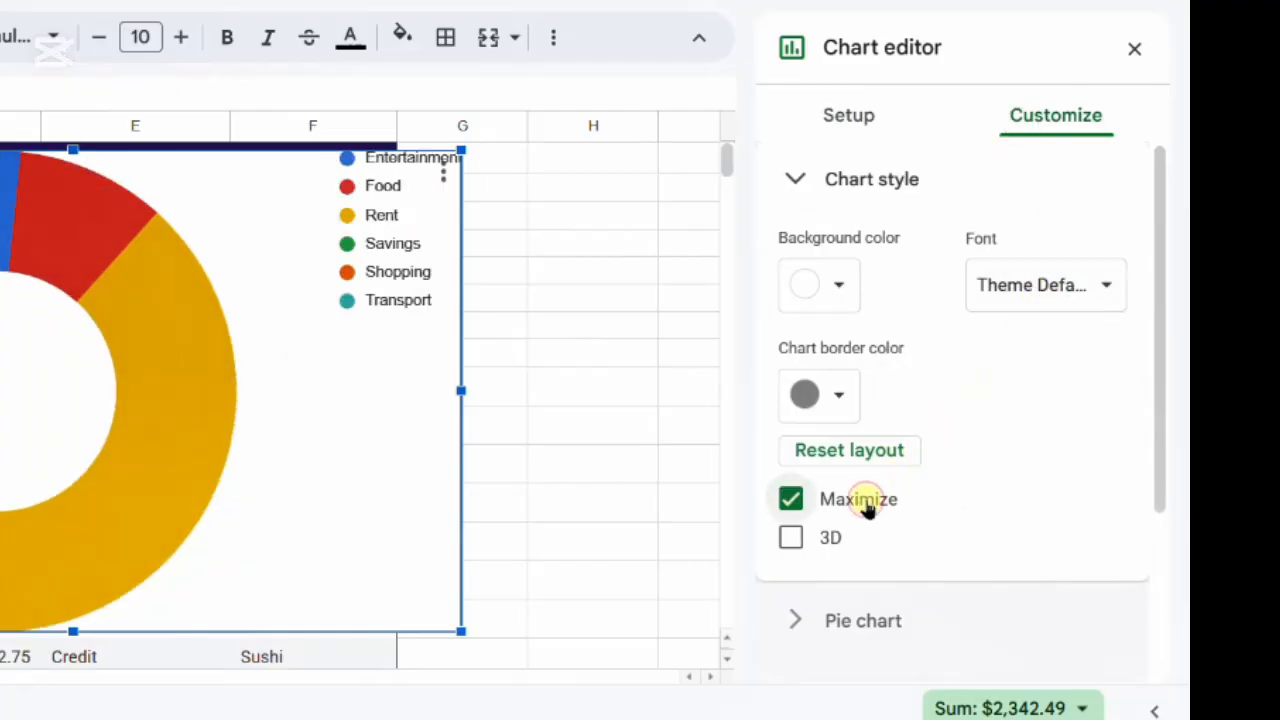
scroll(1052, 520, down, 3)
Step: Shrink the doughnut chart to fit above the expense table and move it over columns E and F, below the title
drag(1007, 657, 574, 440)
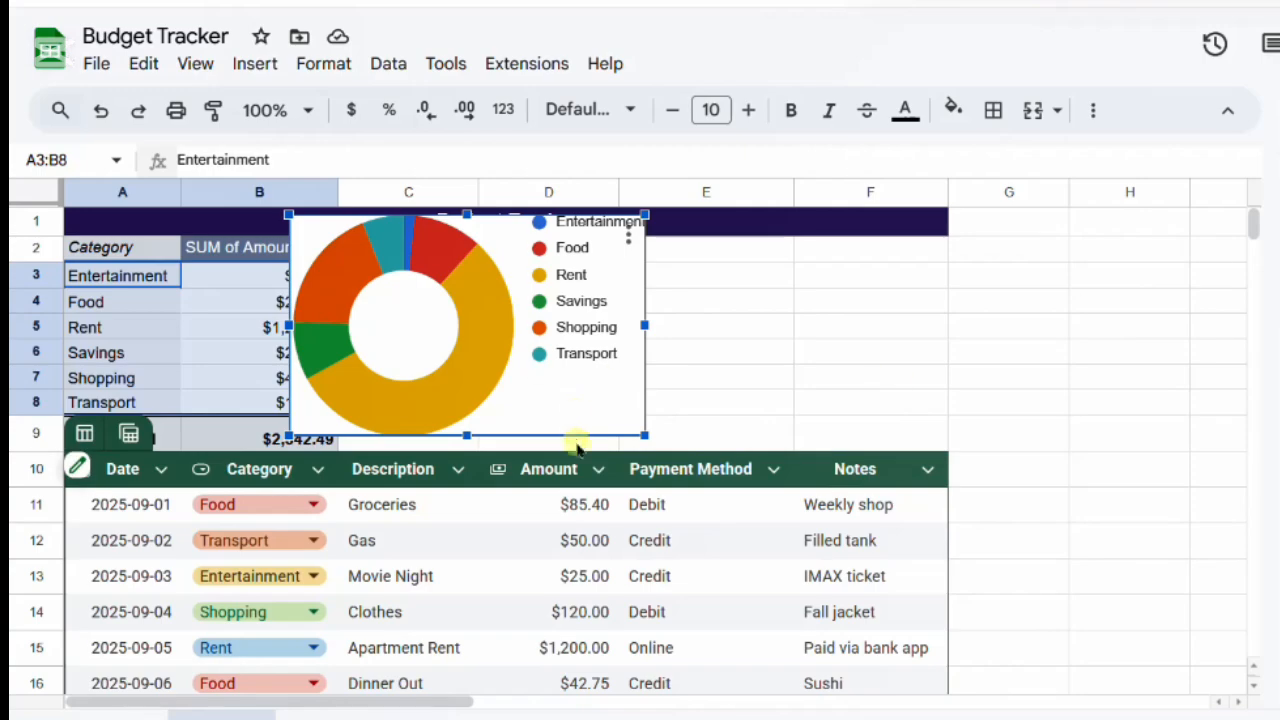
drag(567, 437, 872, 453)
click(768, 572)
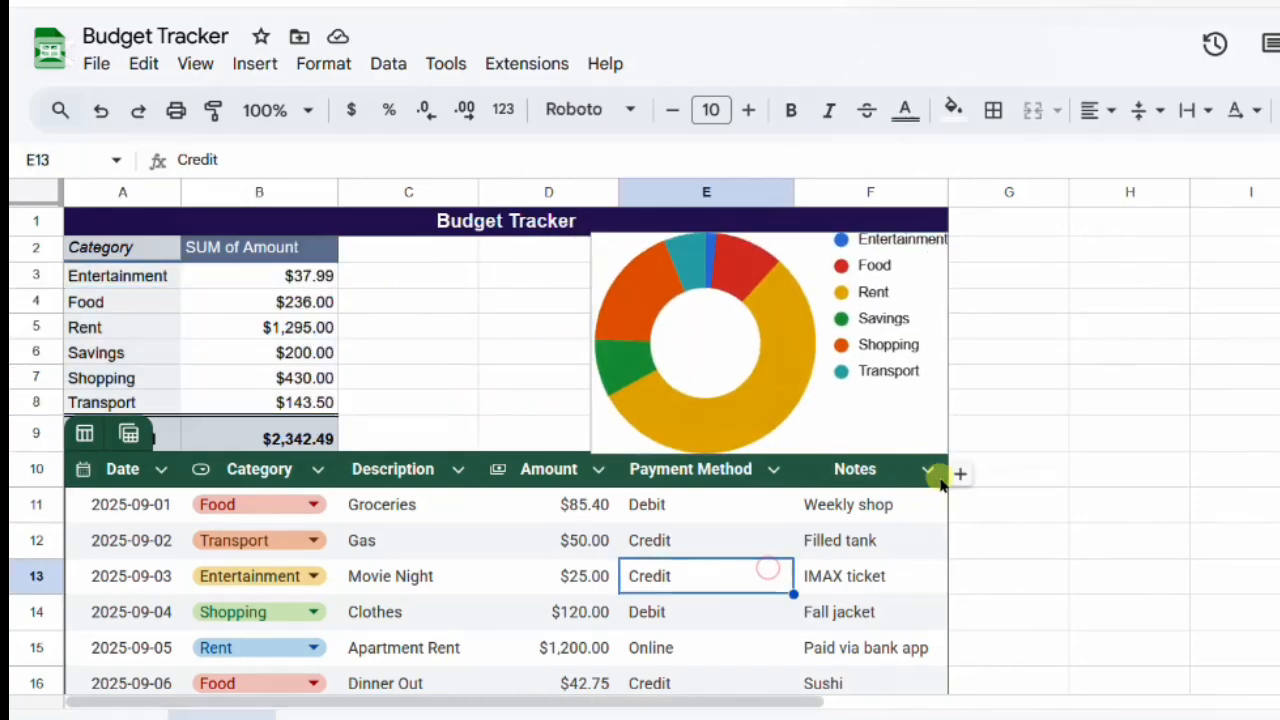
Step: Add a Percent of Total column after Notes in the expense table and widen column G to fit its header
click(957, 471)
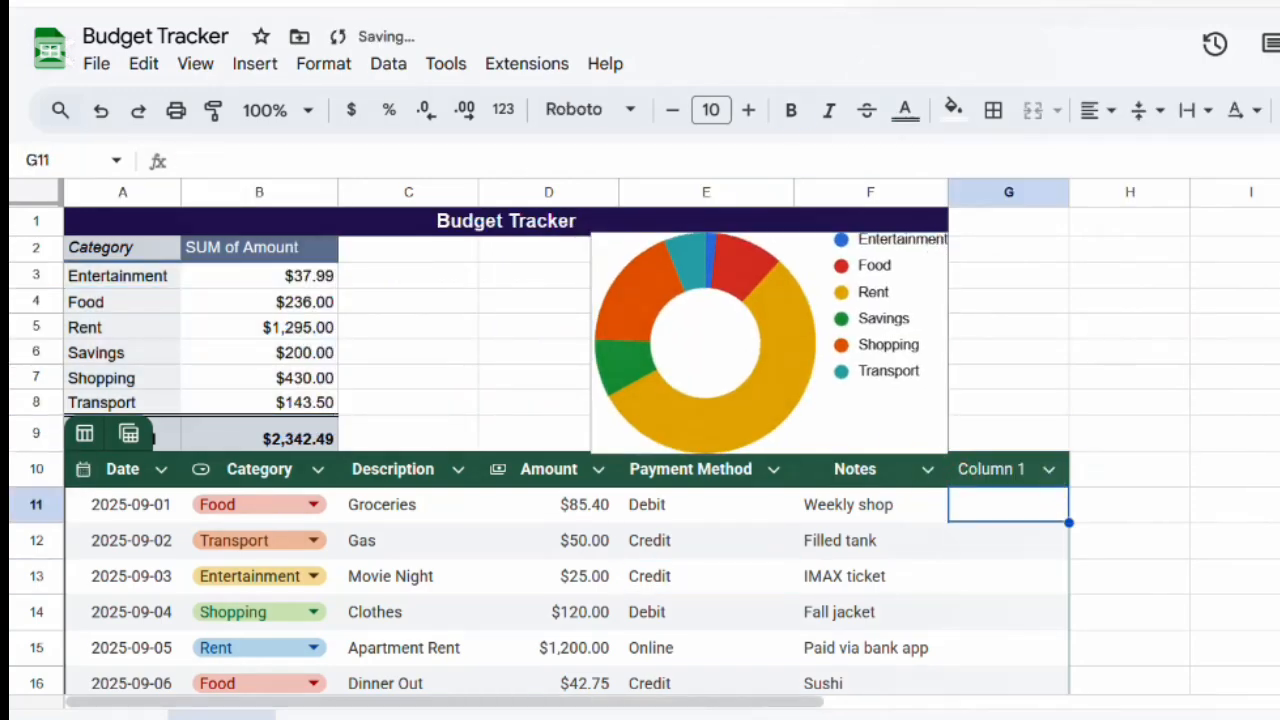
click(1013, 468)
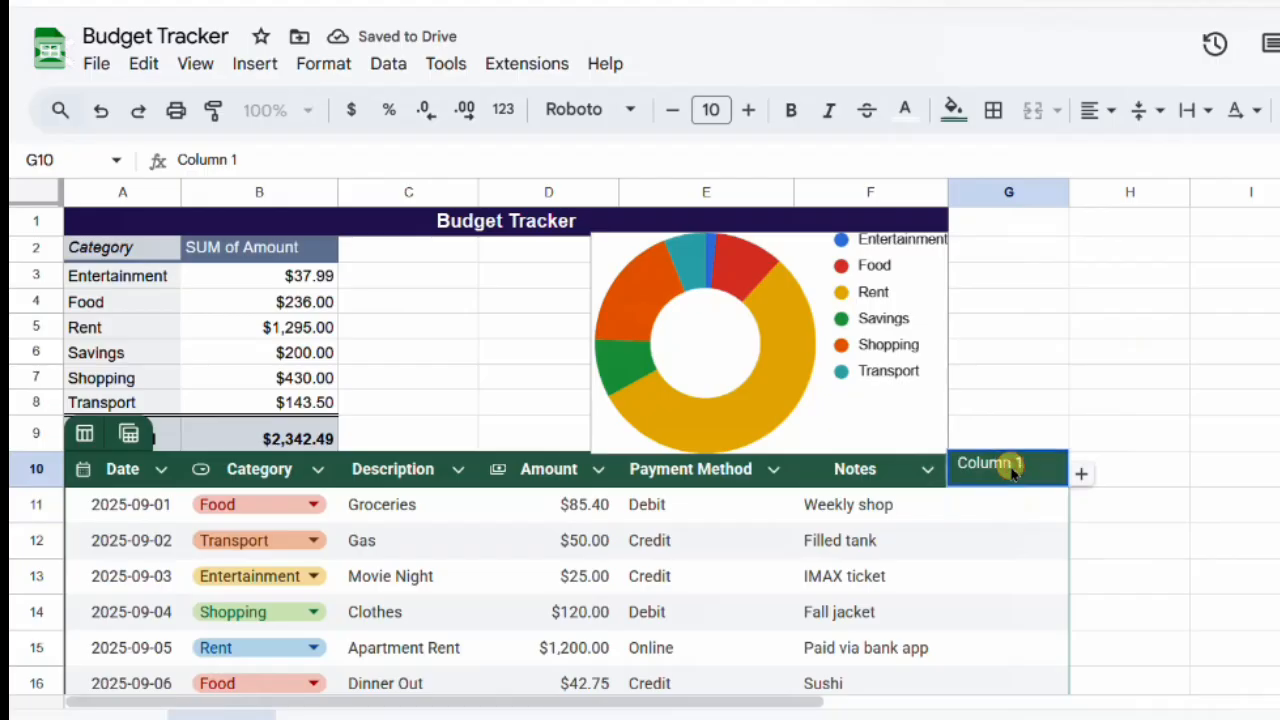
double_click(1011, 465)
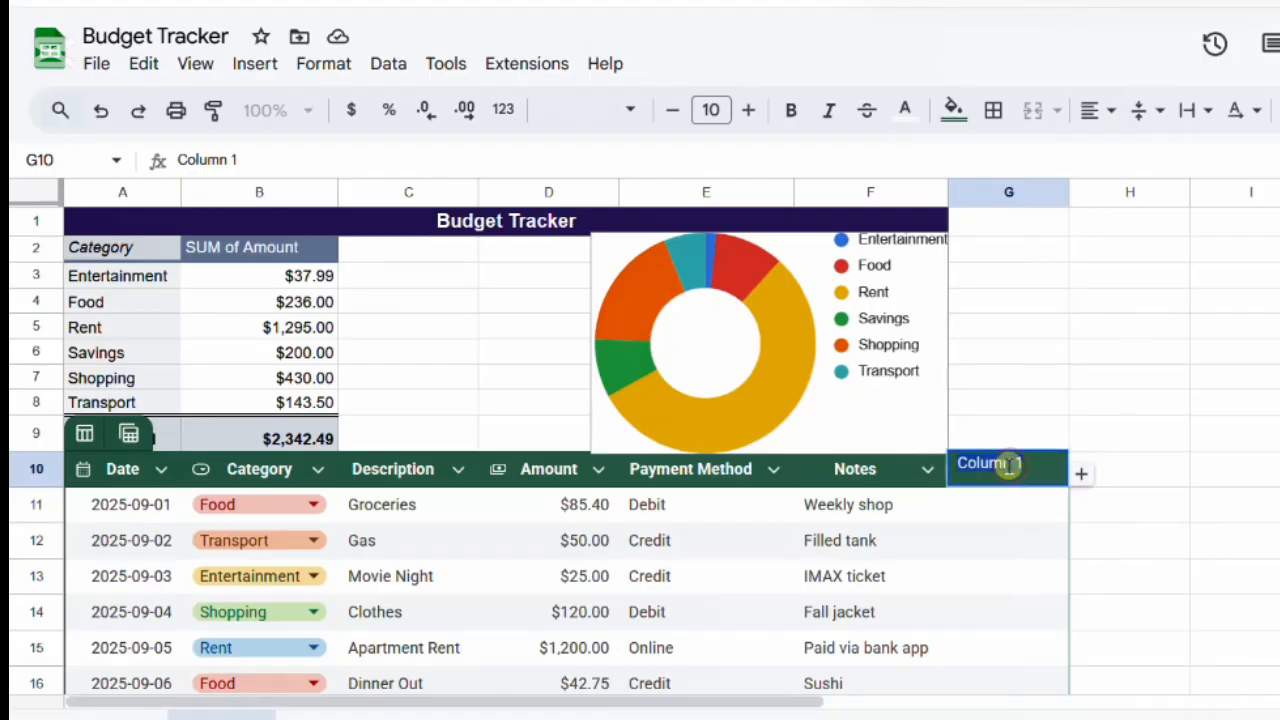
text(Percent of Total)
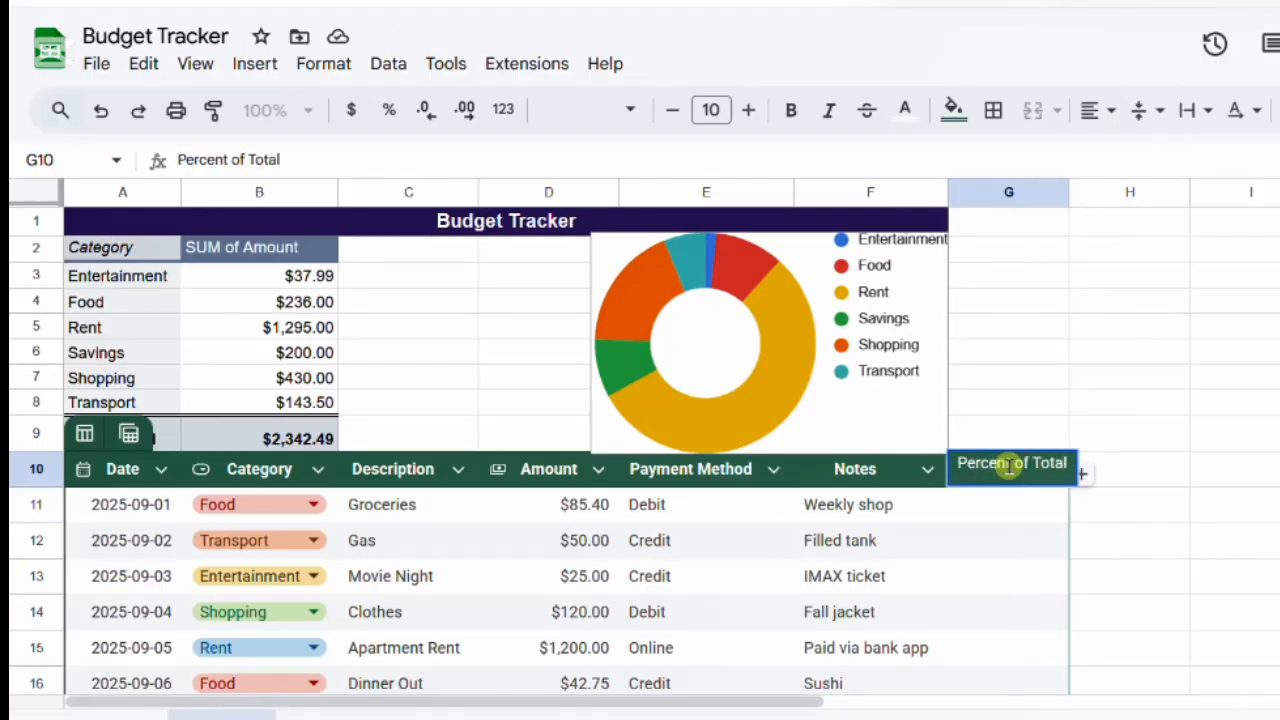
key(Return)
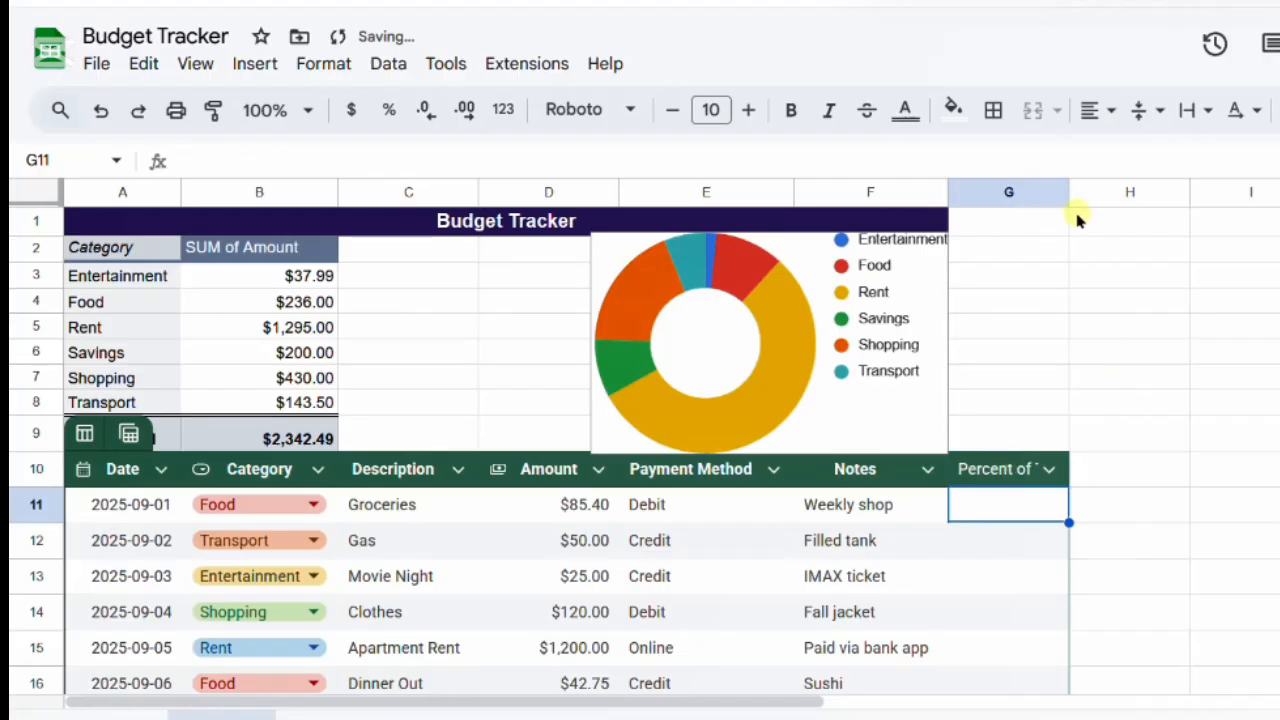
drag(1069, 190, 1105, 185)
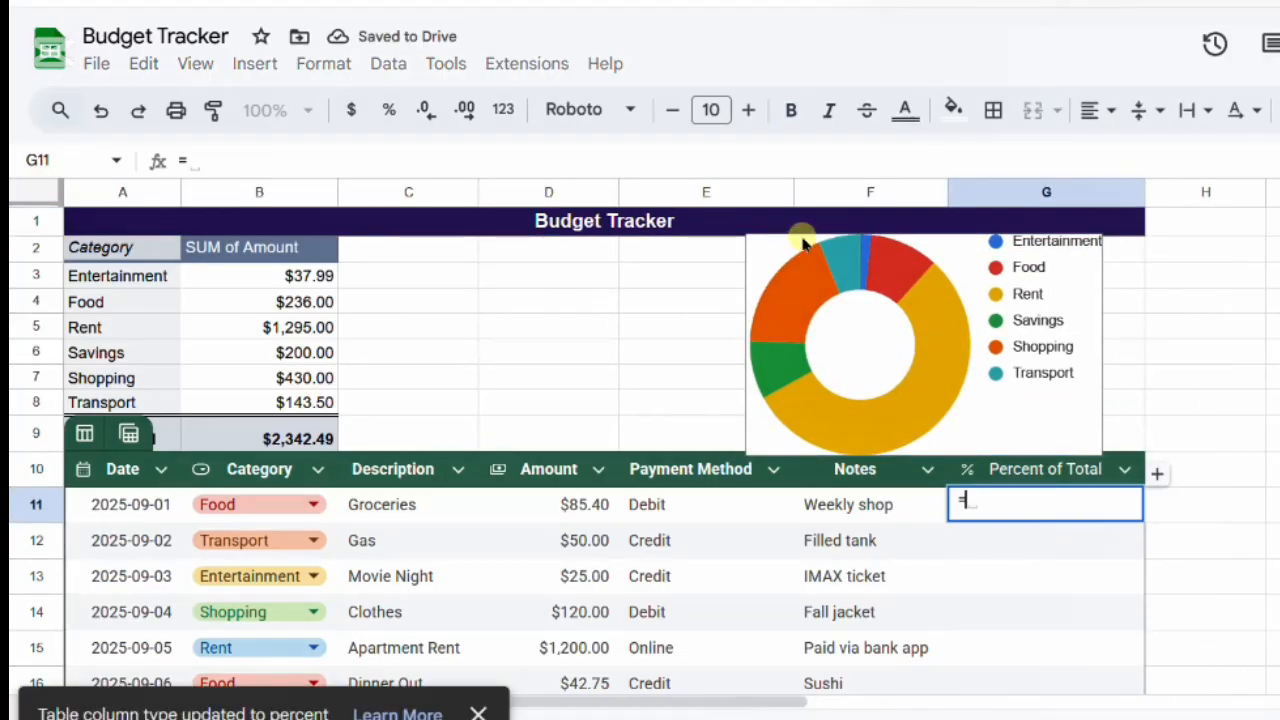
Step: Enter the formula =D11/2500 in G11 and fill it down the Percent of Total column to G25
click(585, 505)
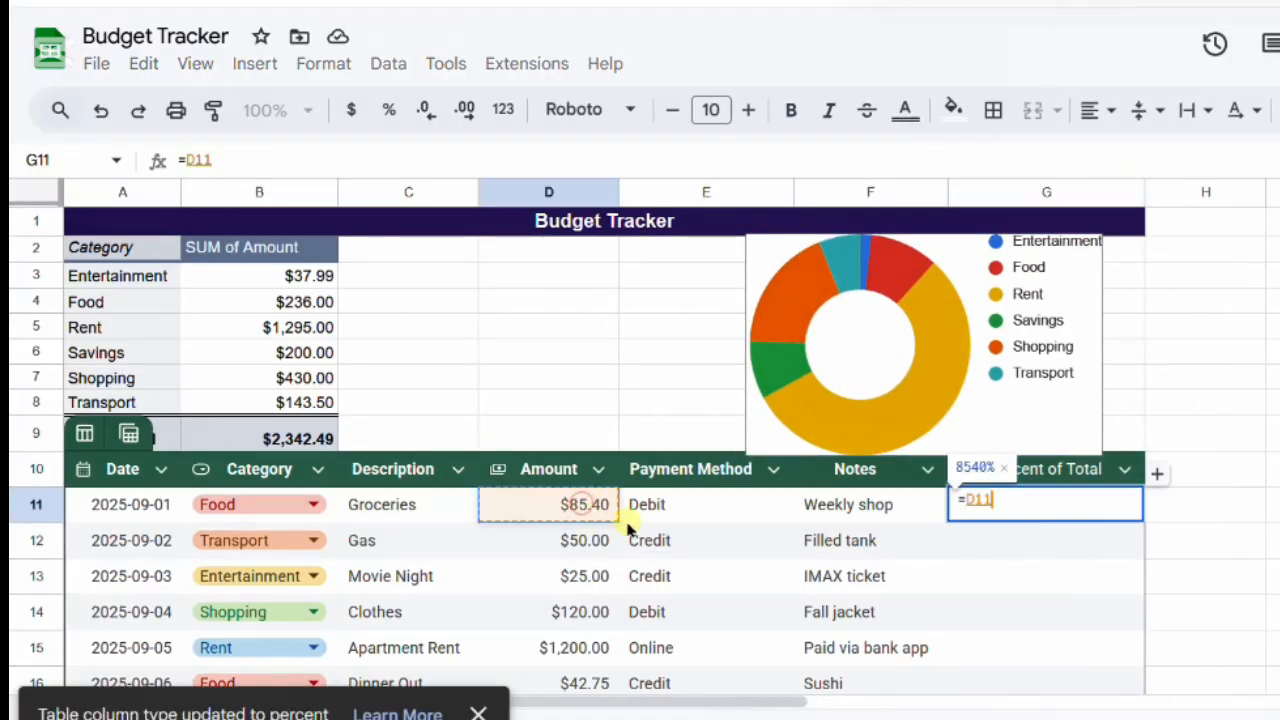
text(/)
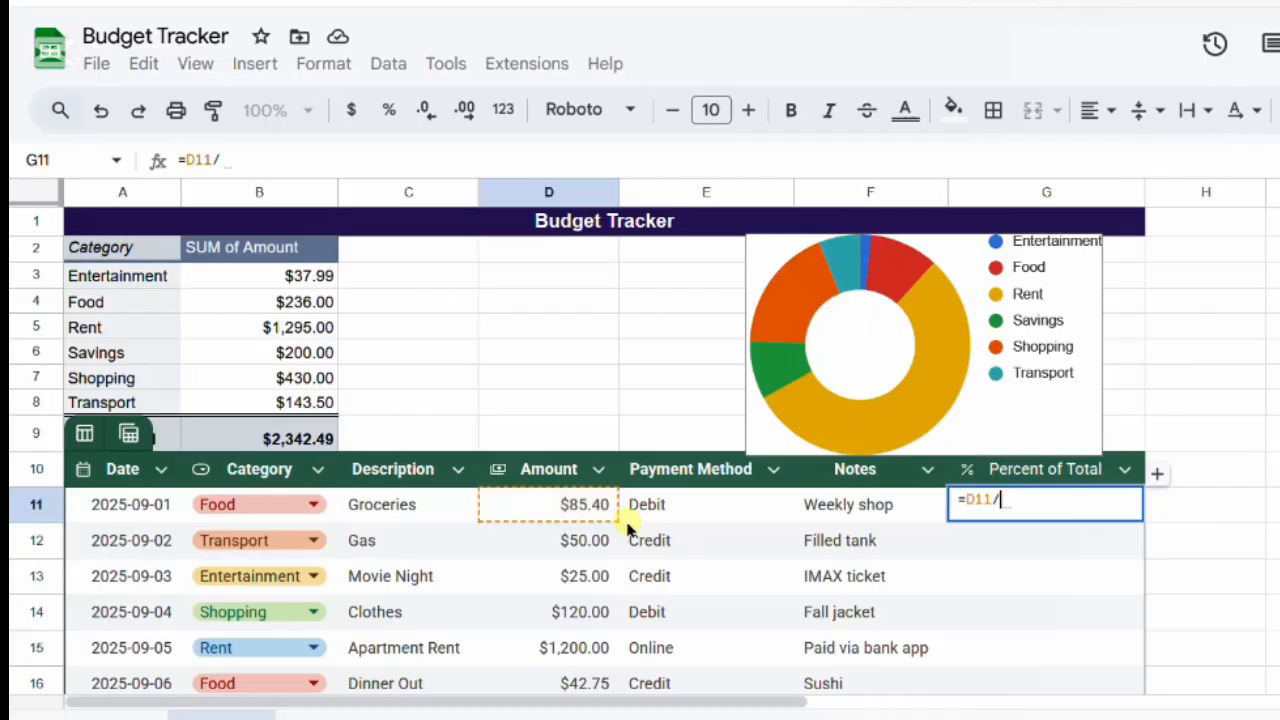
text(2500)
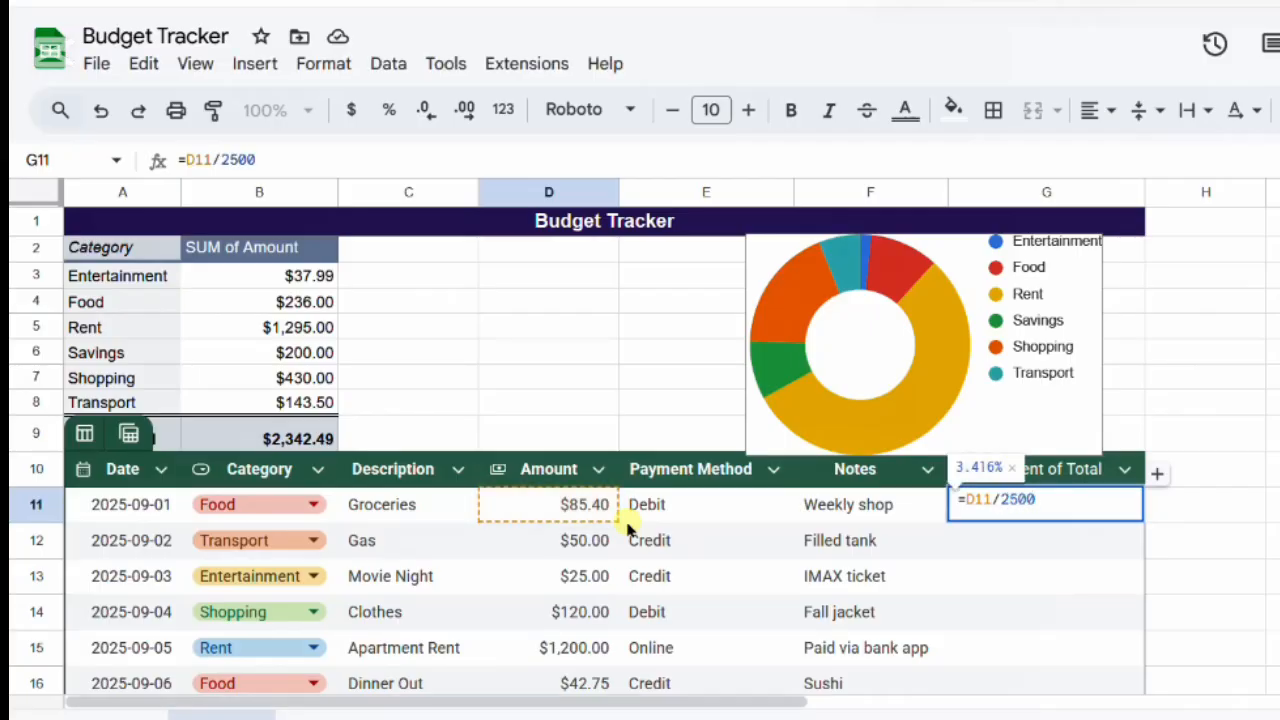
key(Return)
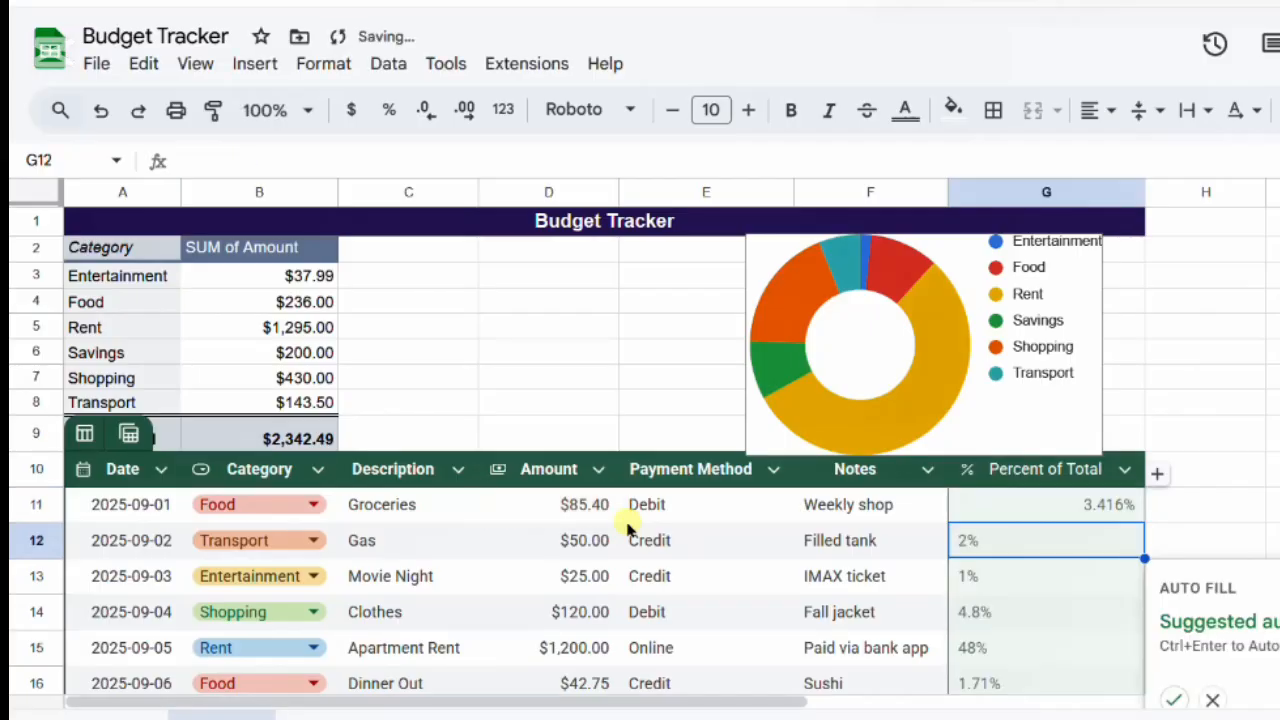
drag(1139, 397, 1123, 540)
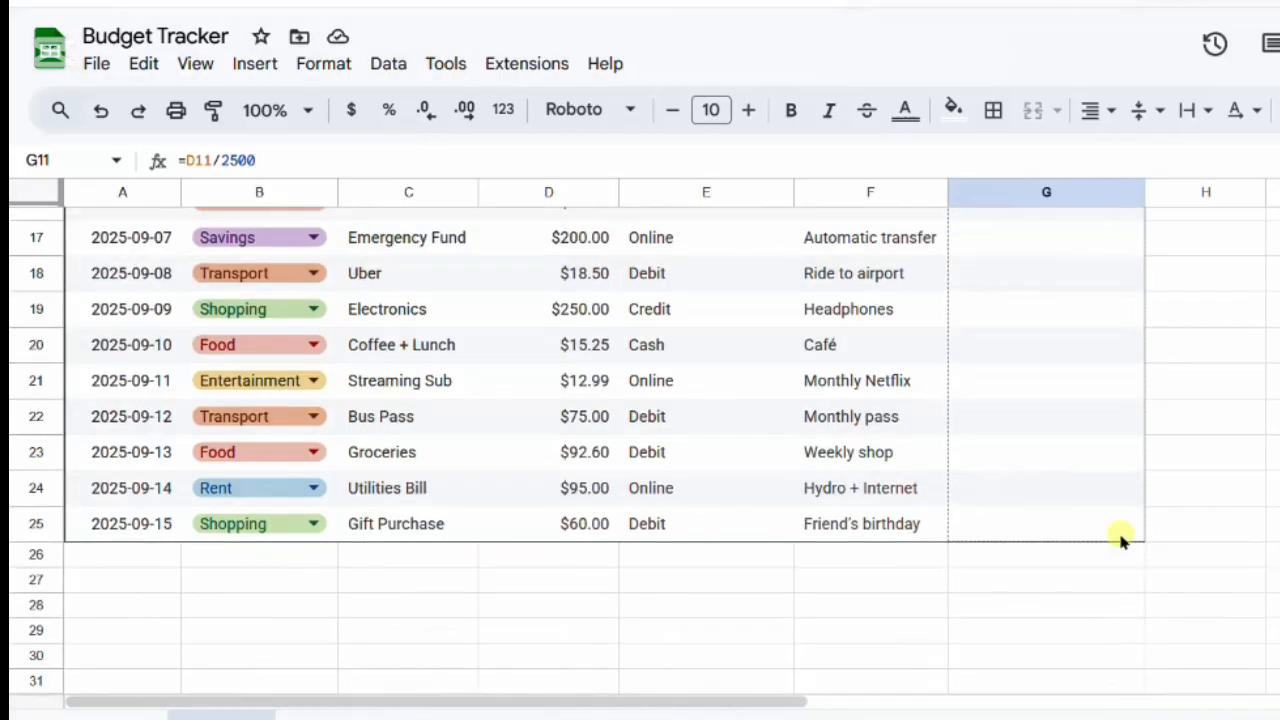
scroll(1216, 456, up, 5)
click(1220, 537)
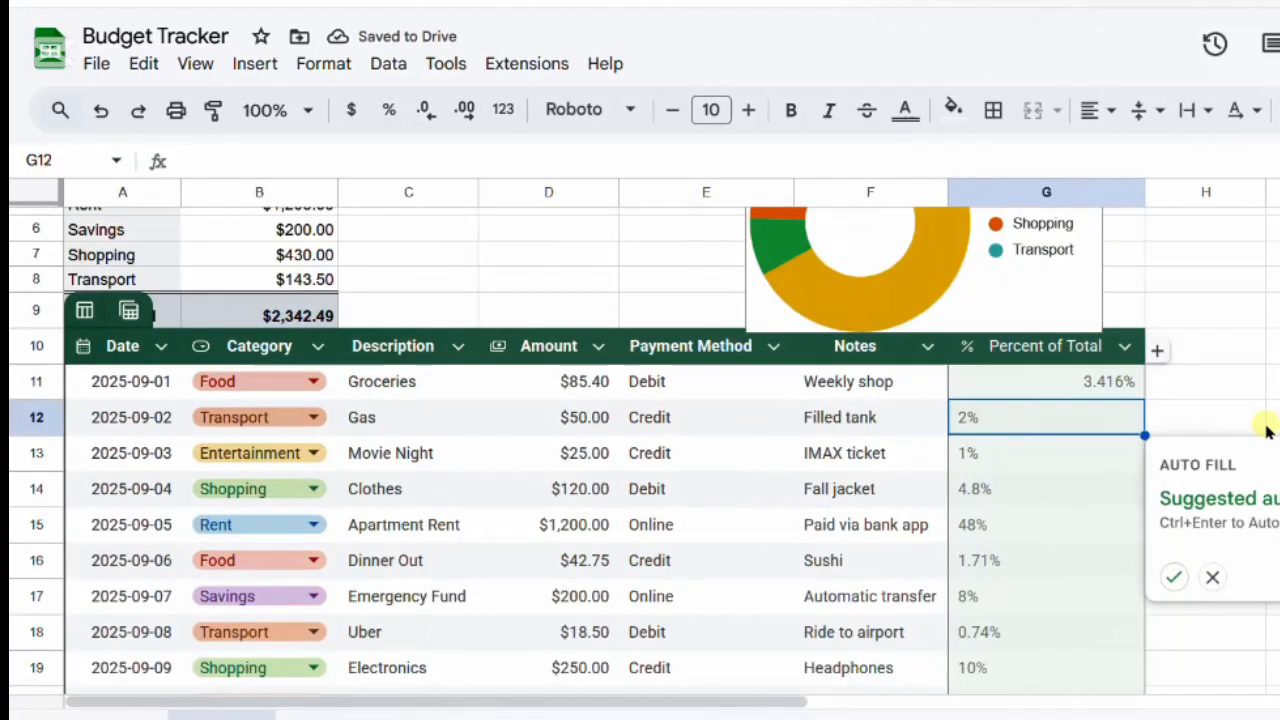
Step: Apply a default white-to-green color scale conditional format to the Percent of Total values in G11:G25
click(324, 63)
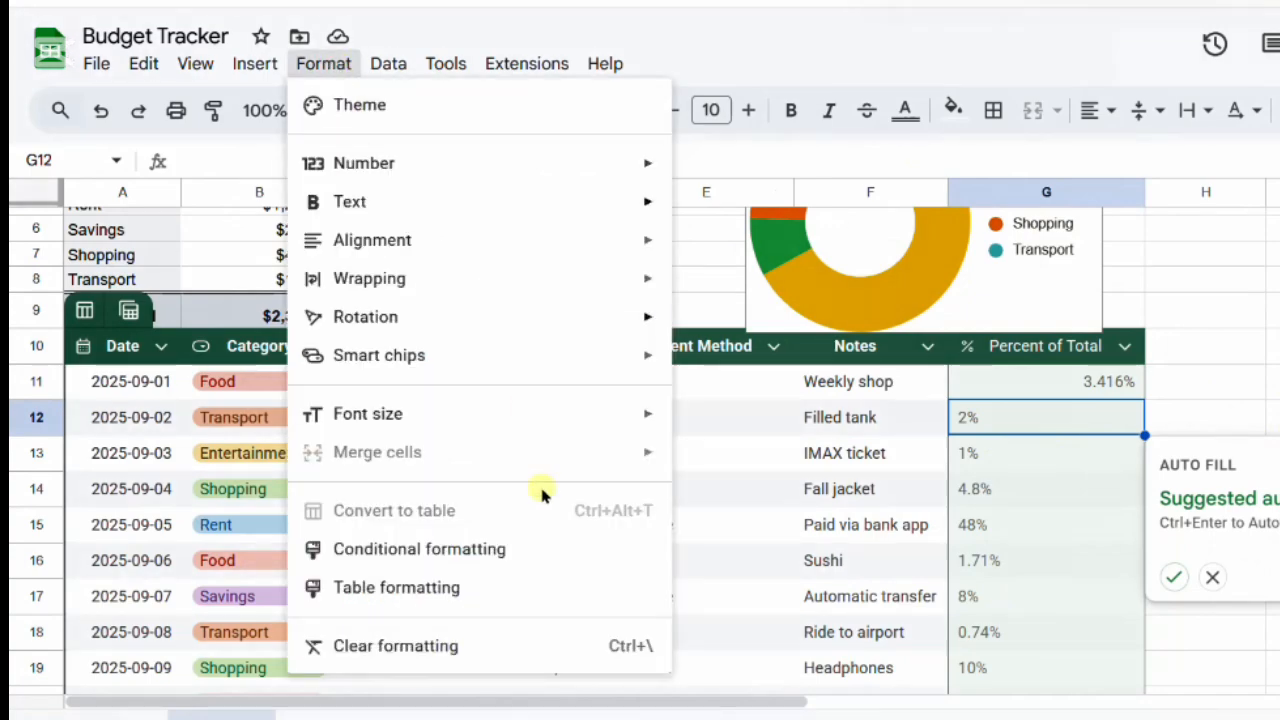
click(537, 552)
drag(1035, 374, 1043, 590)
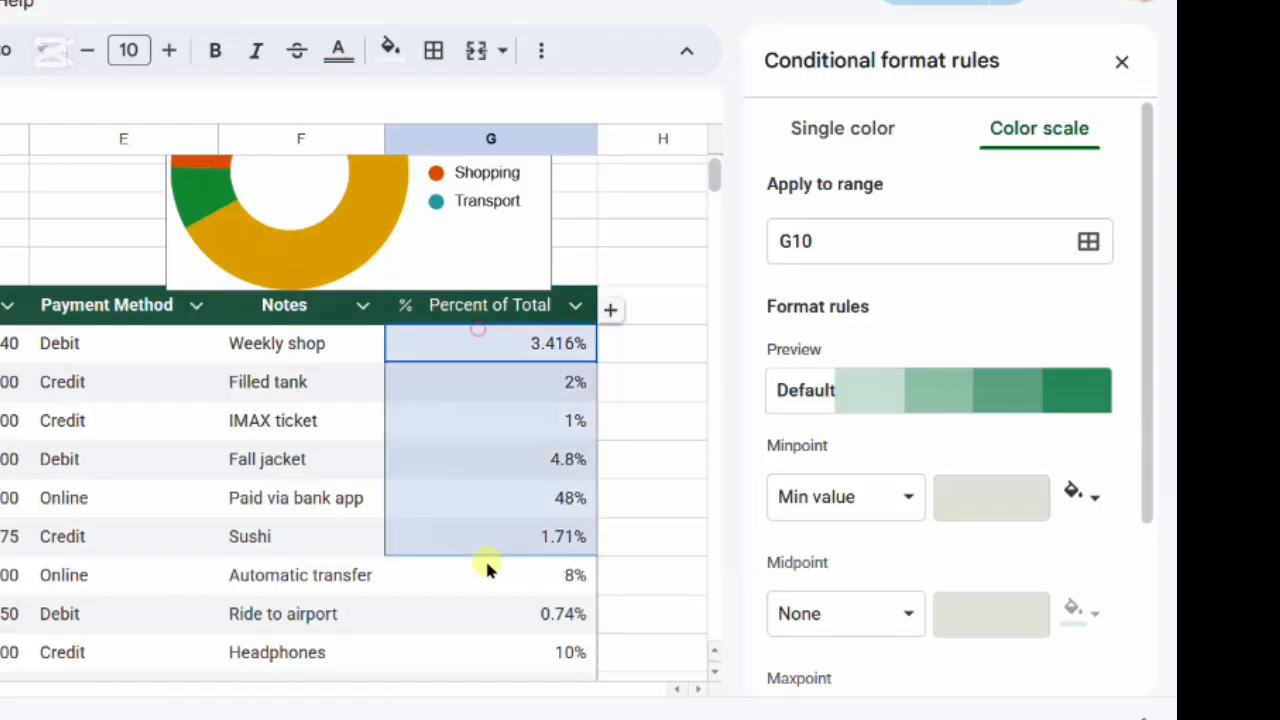
drag(487, 568, 493, 640)
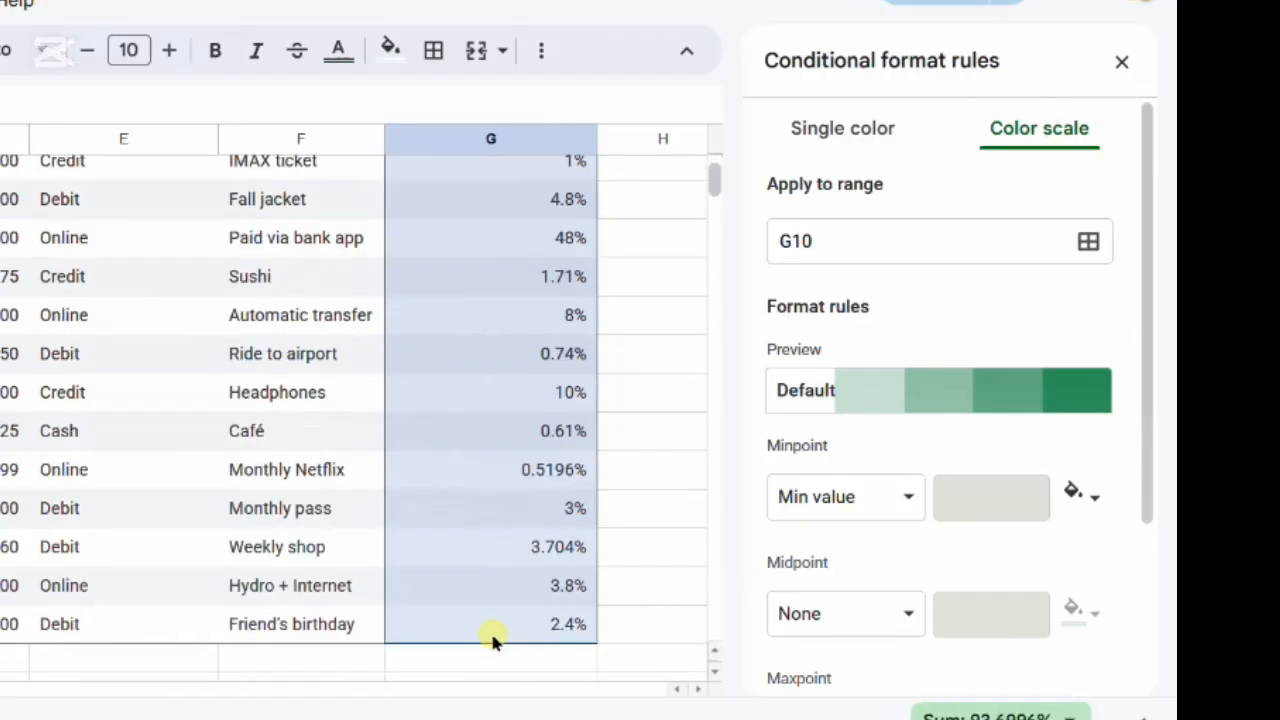
scroll(1060, 586, down, 3)
click(1051, 570)
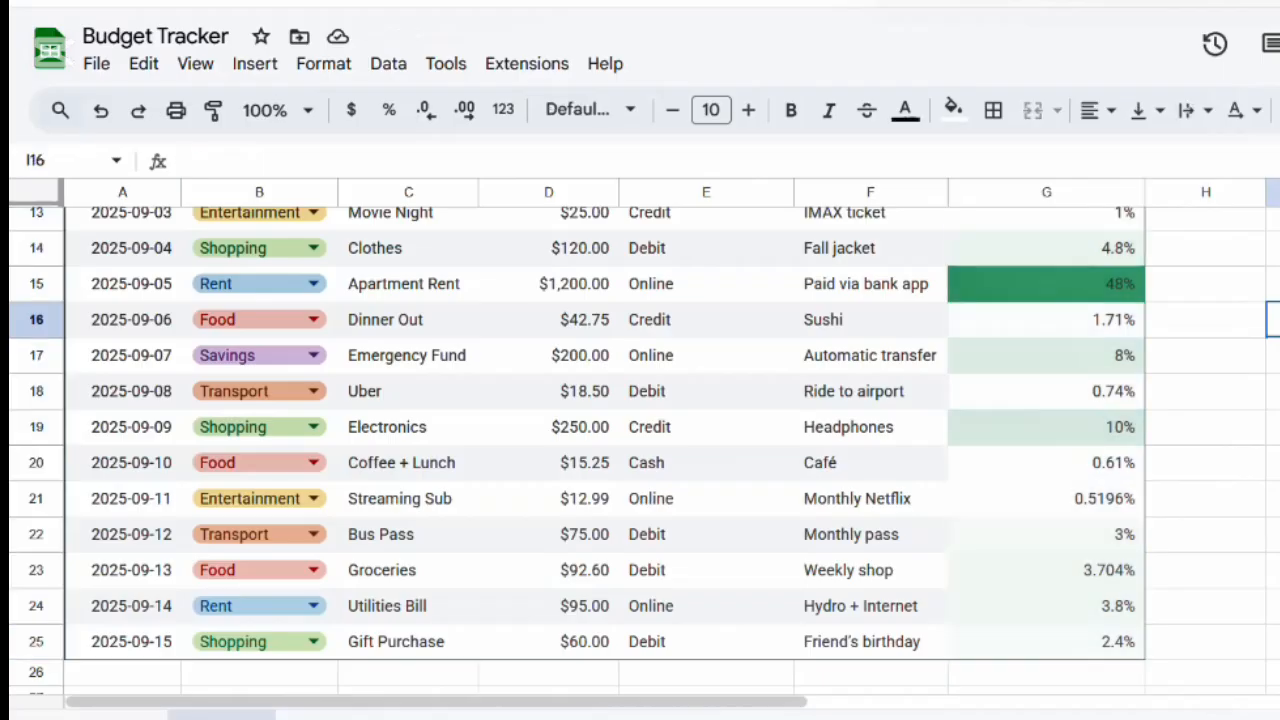
Step: Move the doughnut chart over columns F and G below the title and shrink it slightly to clear the table header
scroll(1180, 251, up, 4)
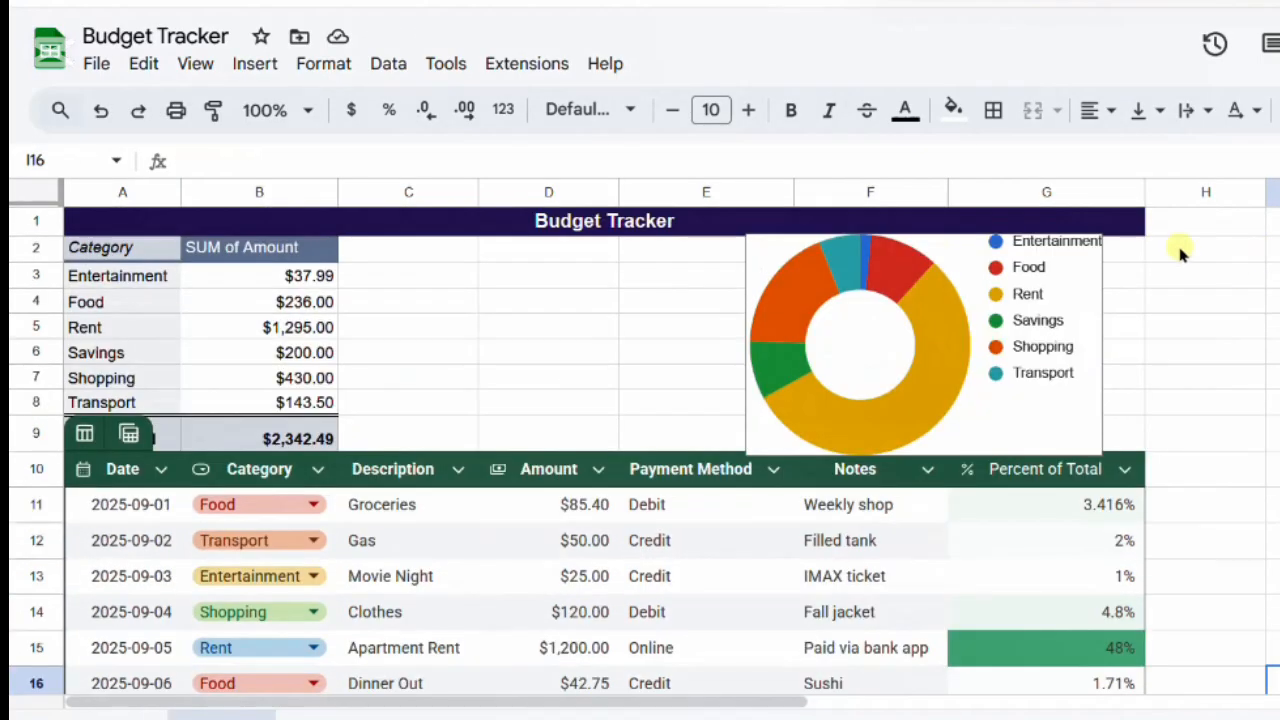
drag(1074, 427, 1146, 456)
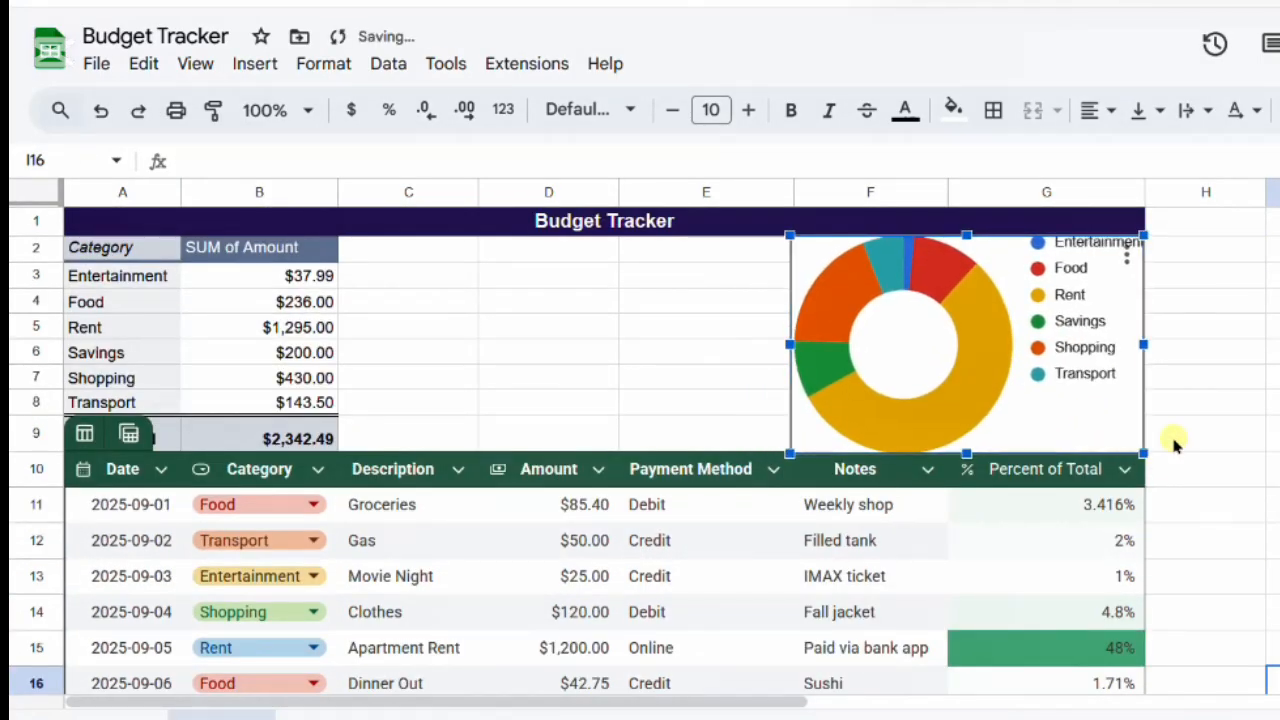
click(1173, 441)
click(920, 385)
drag(791, 456, 804, 446)
click(1274, 377)
key(Down)
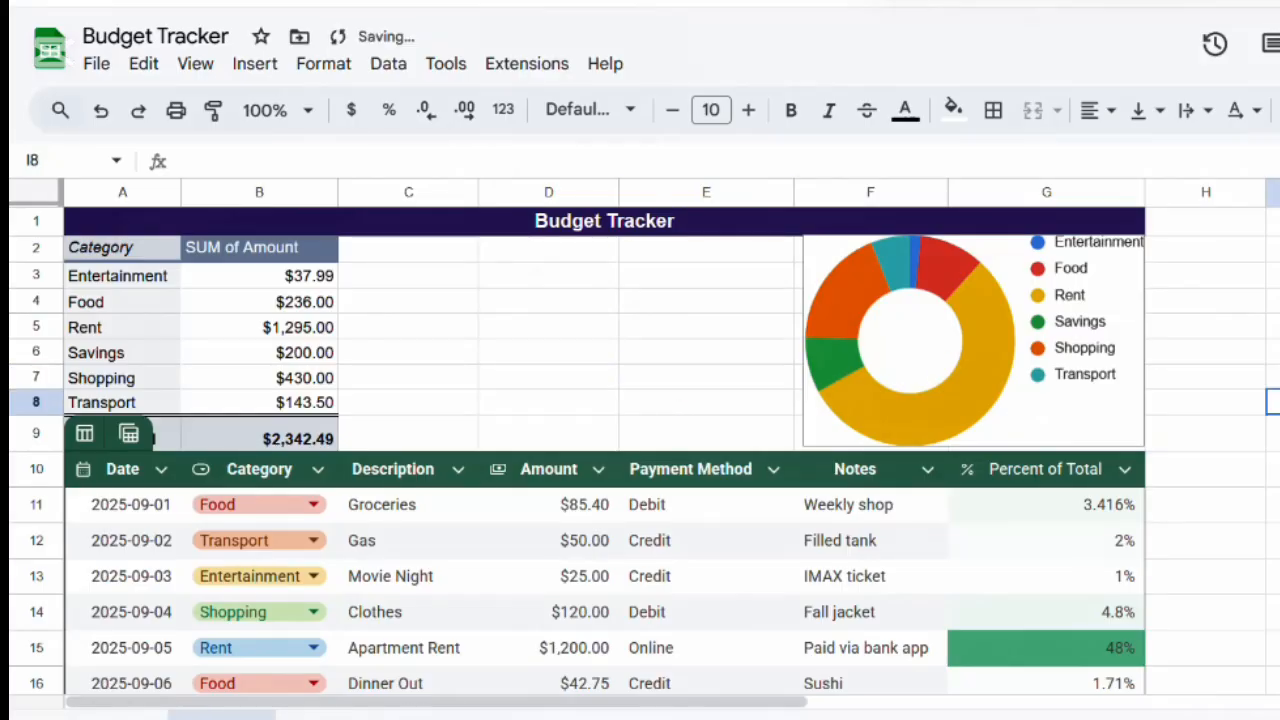
Step: Insert a chart from the pivot table's category amounts in A3:B8 and make it a line chart
drag(80, 276, 285, 402)
click(262, 65)
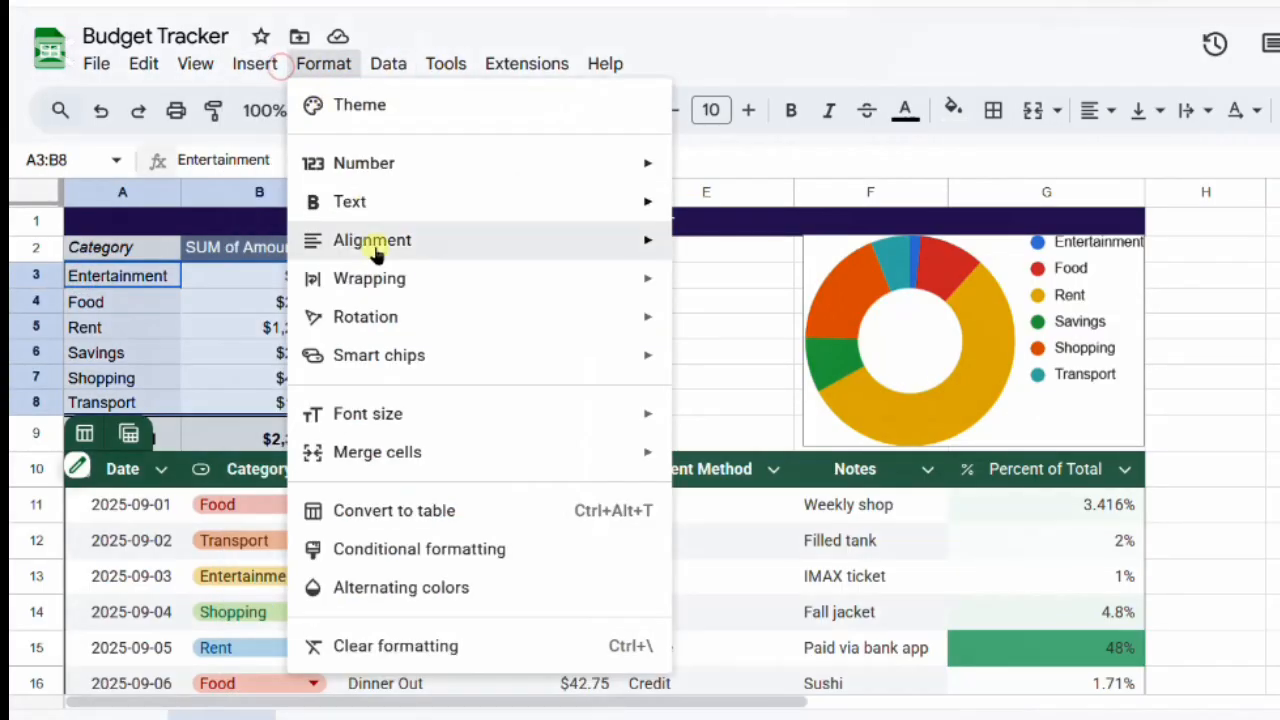
click(311, 337)
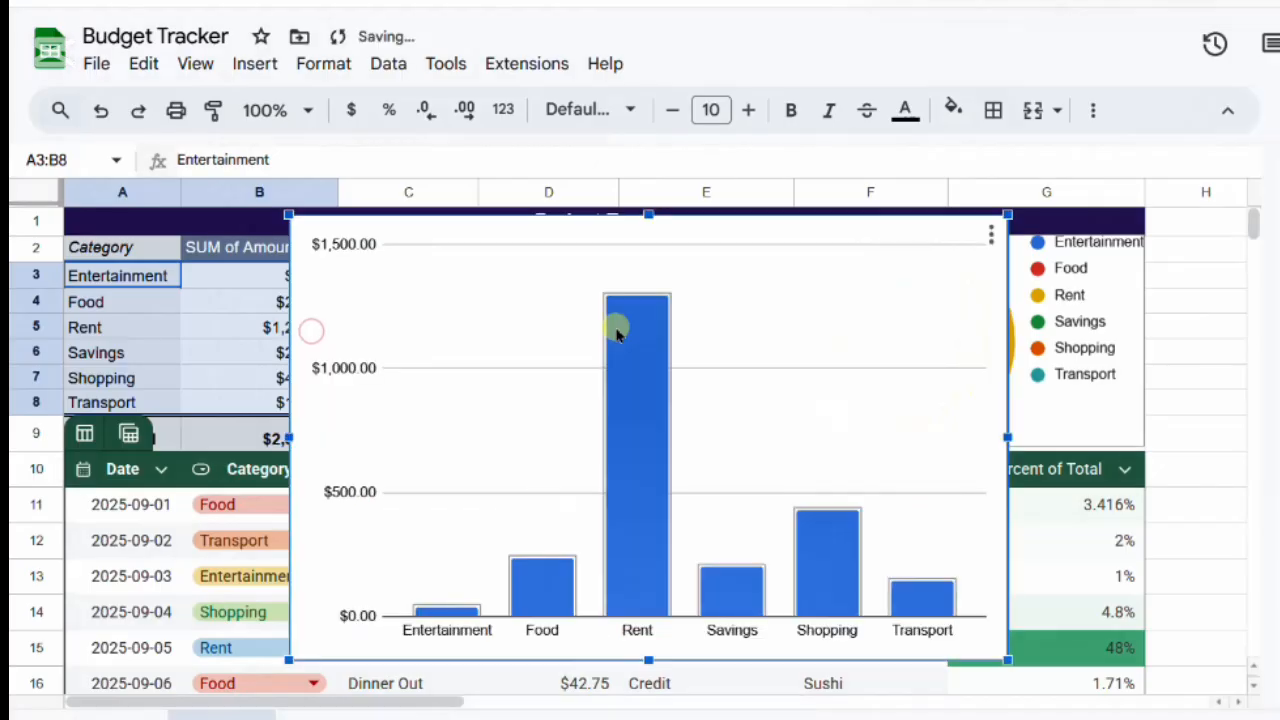
click(991, 232)
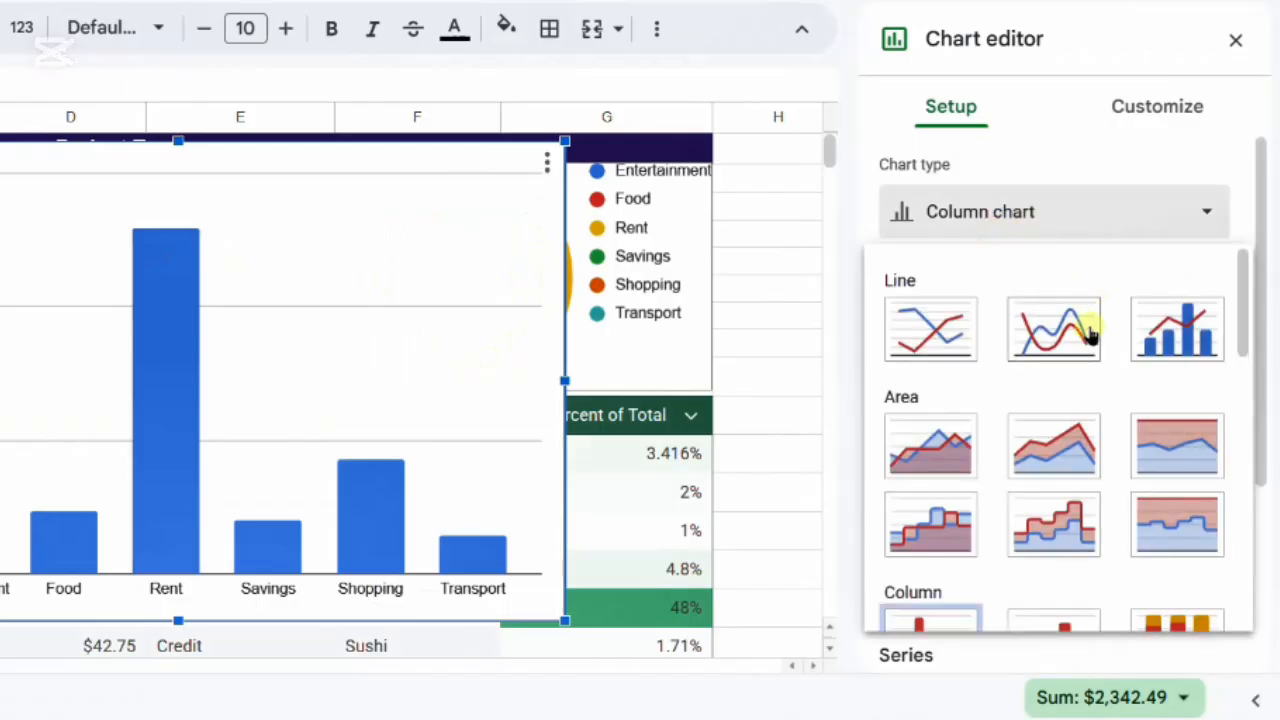
click(941, 343)
click(1003, 211)
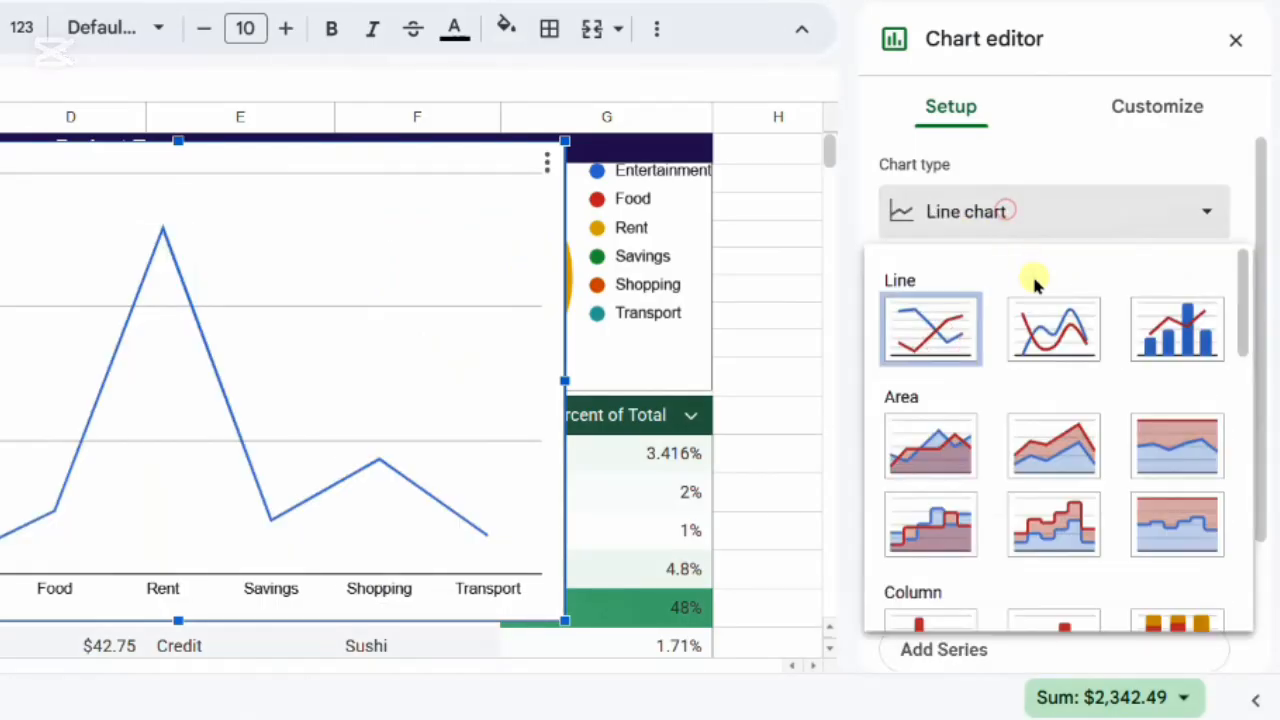
Step: Turn on the Smooth and Maximize chart style options for the line chart
click(1117, 103)
click(1118, 104)
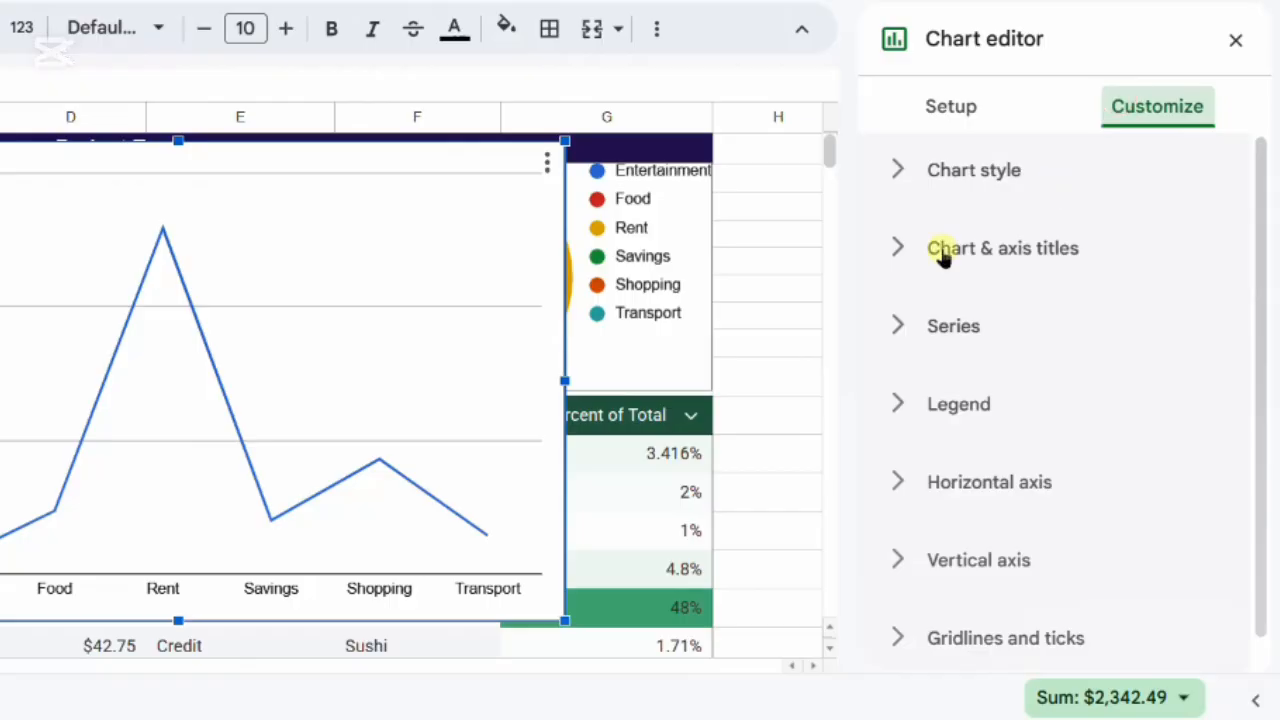
click(945, 172)
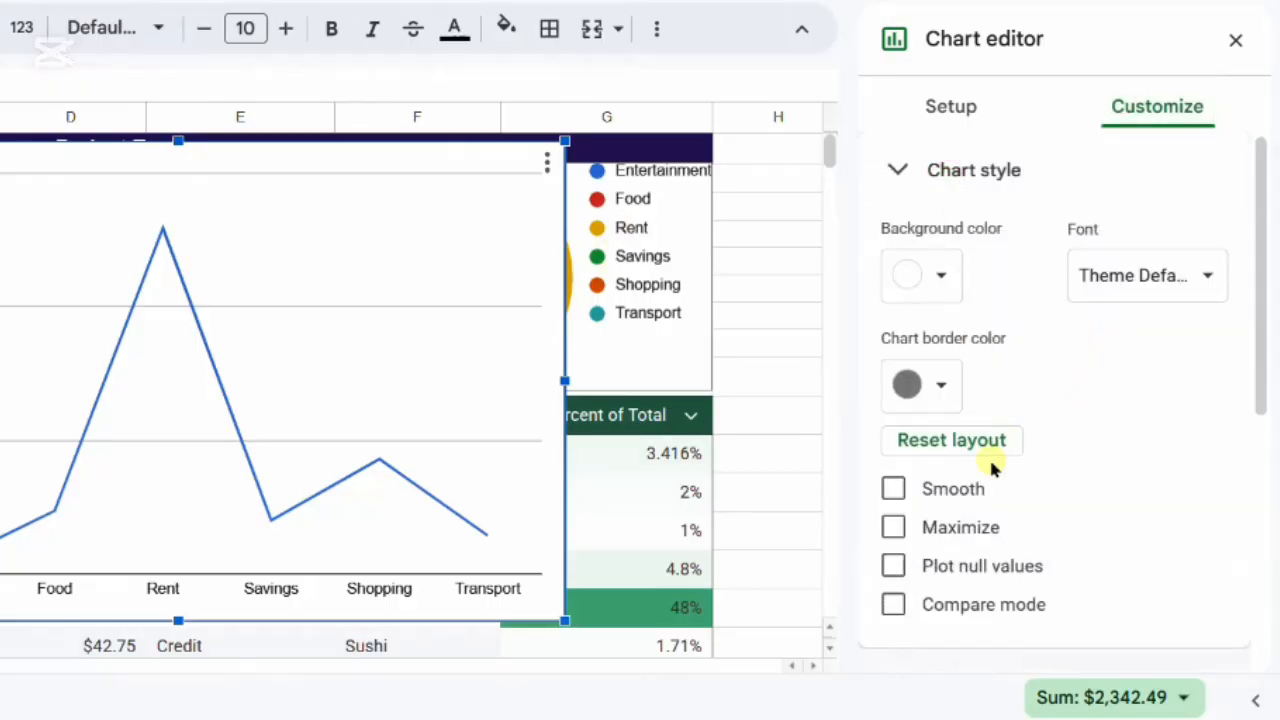
click(975, 486)
click(973, 530)
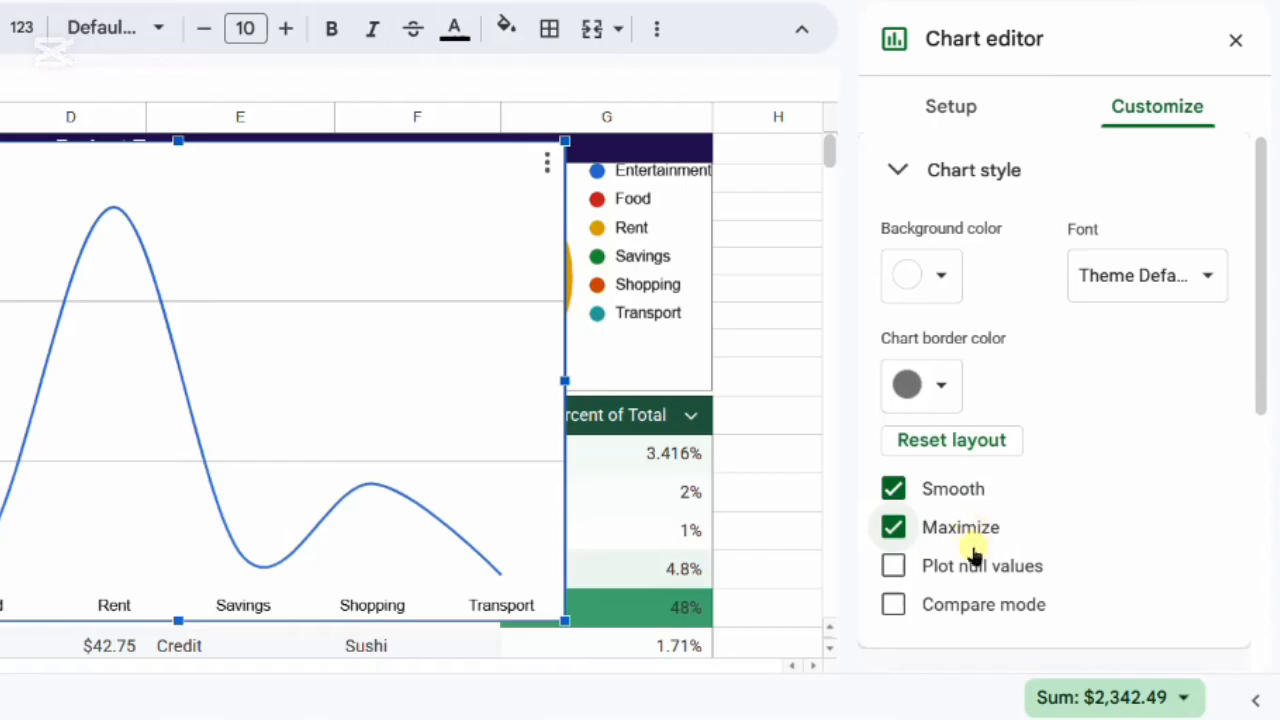
scroll(975, 555, down, 1)
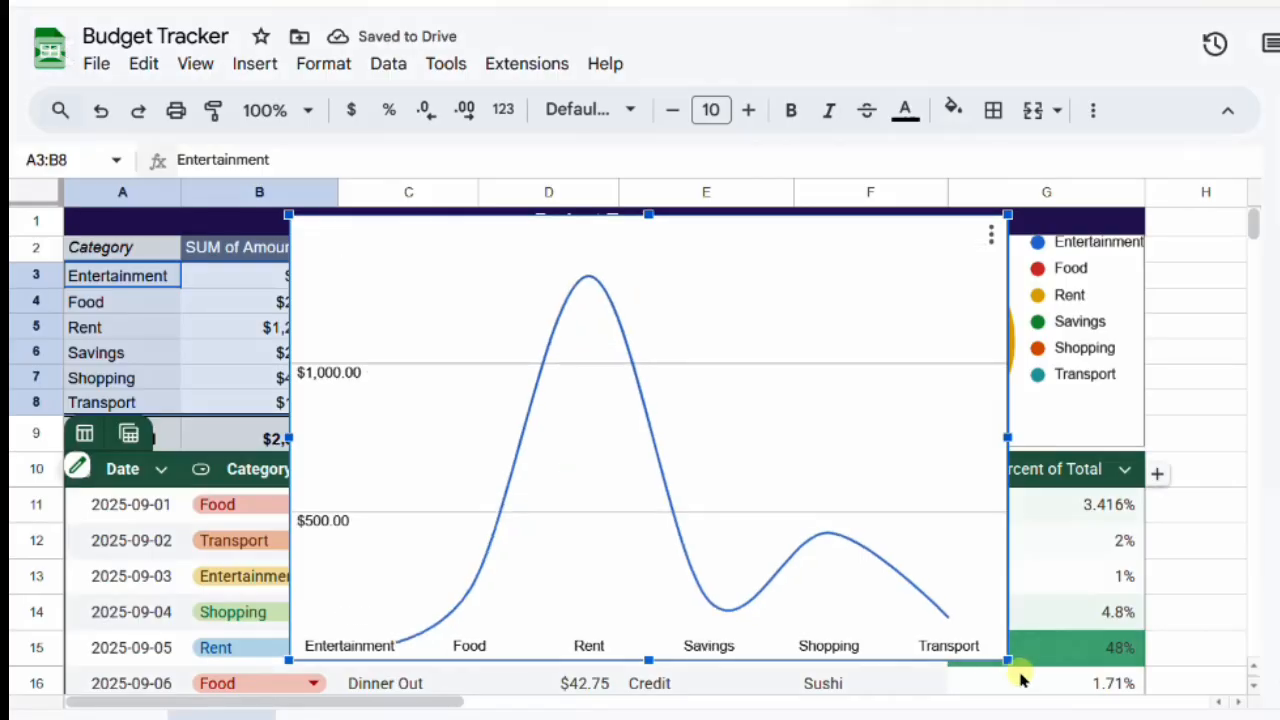
Step: Shrink the line chart and fit it over columns C to E between the pivot table and the doughnut chart
drag(1008, 660, 763, 453)
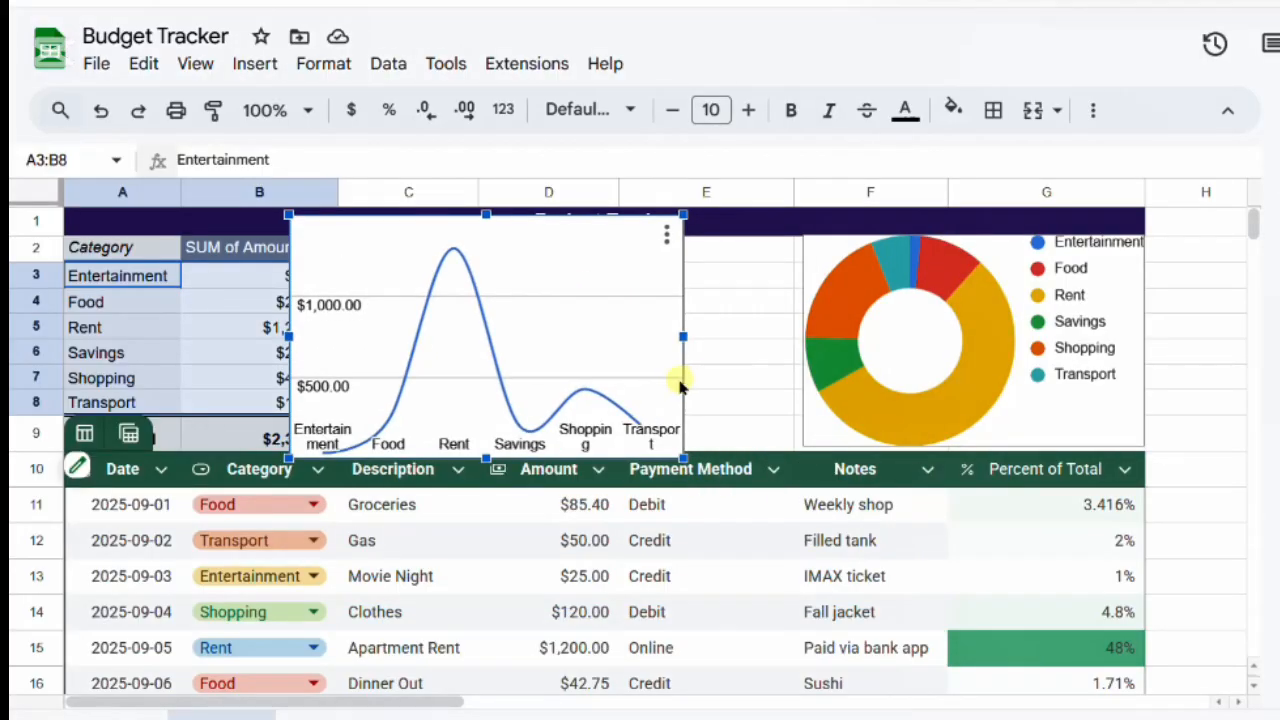
drag(676, 344, 726, 363)
drag(811, 472, 770, 454)
drag(770, 345, 804, 345)
drag(338, 343, 339, 341)
Step: Extend the doughnut chart down to the table header, narrow the line chart slightly, and widen the doughnut chart to meet it
click(960, 390)
drag(975, 446, 976, 453)
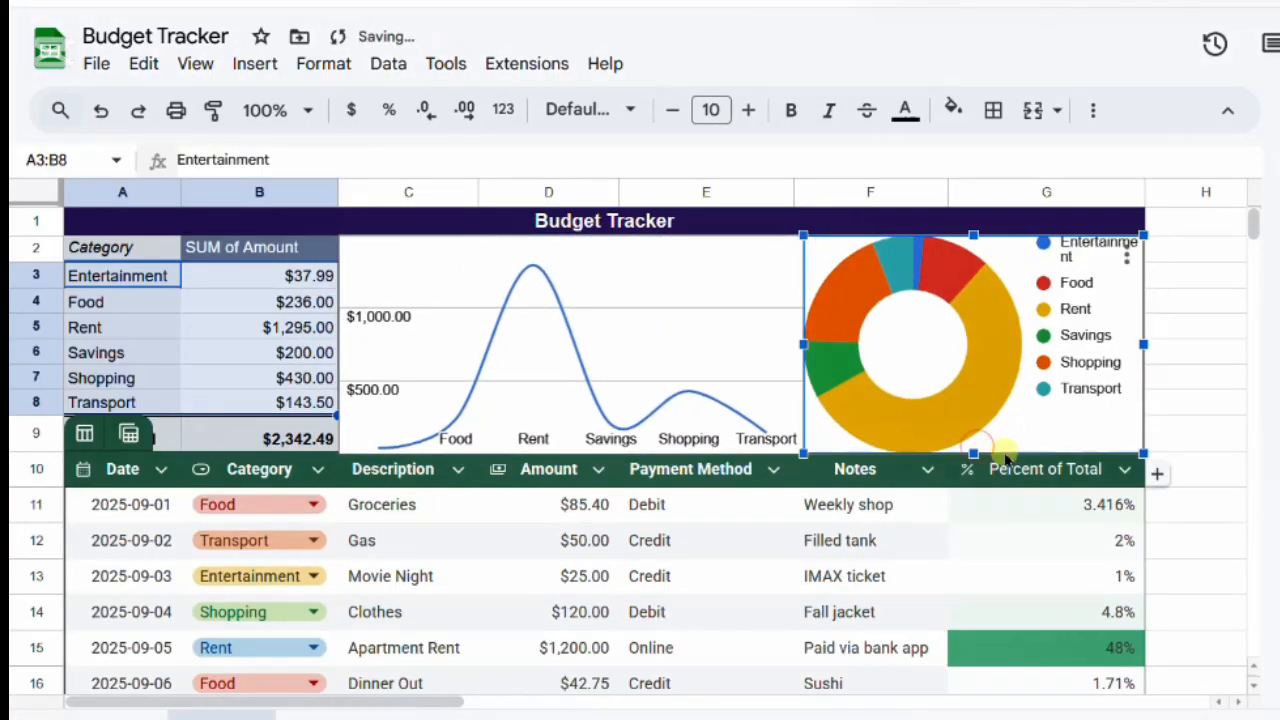
click(1190, 402)
click(700, 340)
mouse_move(804, 344)
mouse_down()
mouse_move(770, 343)
mouse_move(781, 348)
mouse_up()
click(846, 341)
click(290, 438)
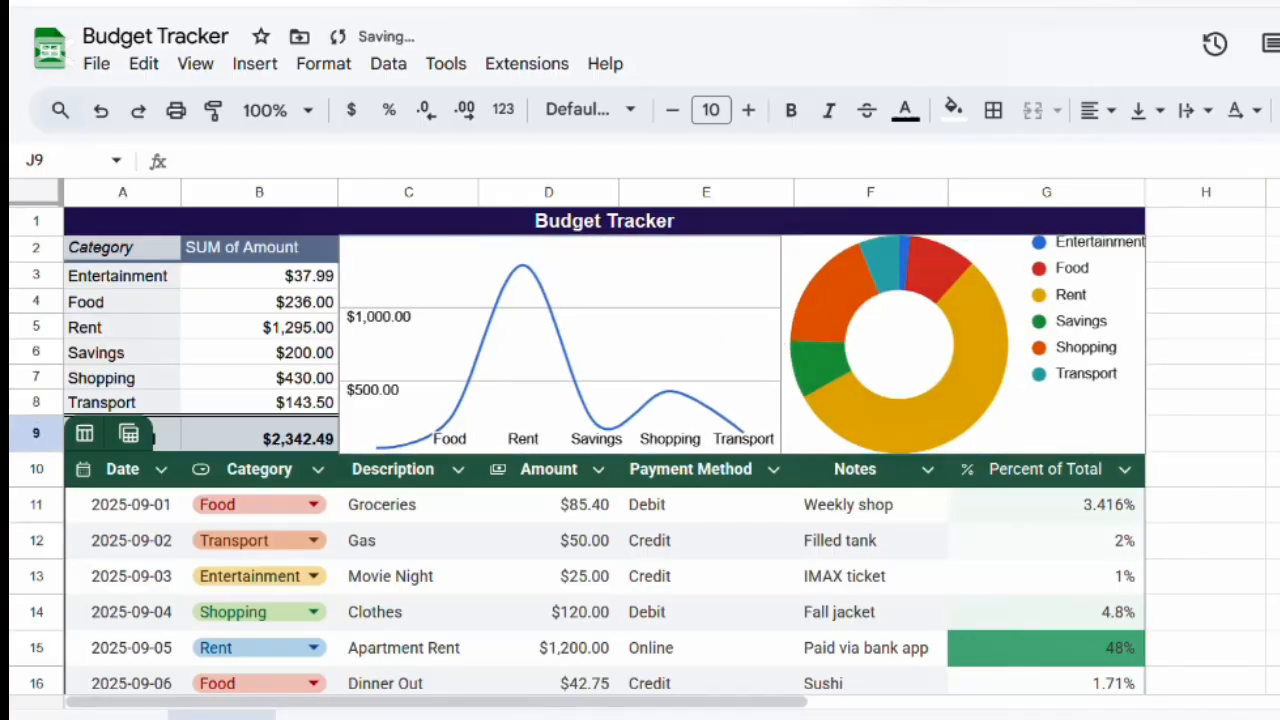
Step: Rename the expense table as BudgetTracker and close the pivot table editor
click(84, 433)
click(170, 101)
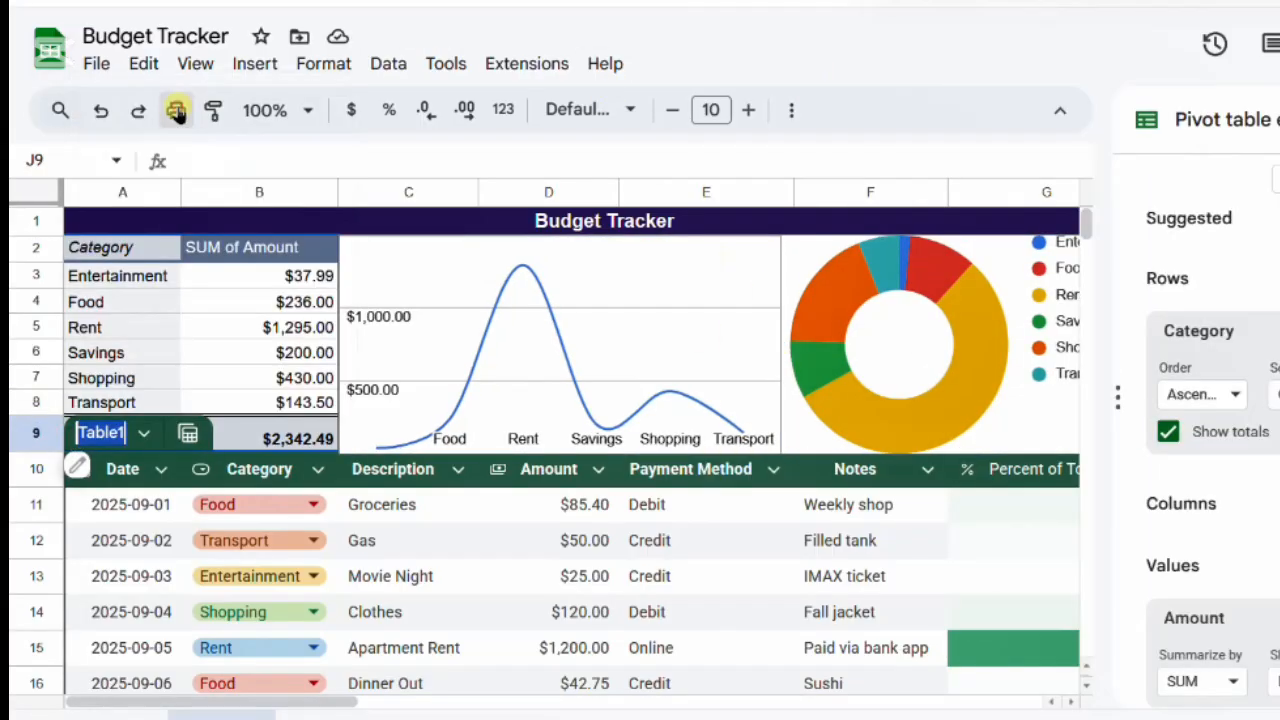
text(B)
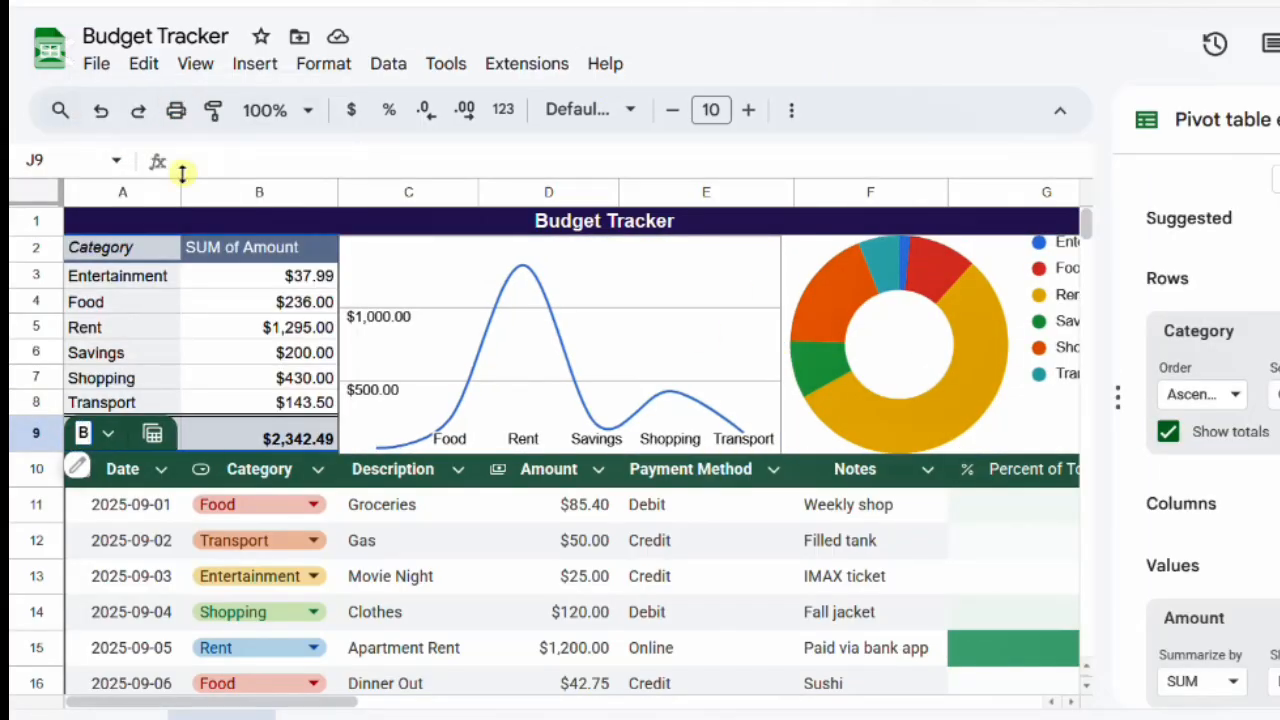
text(udget Tracker)
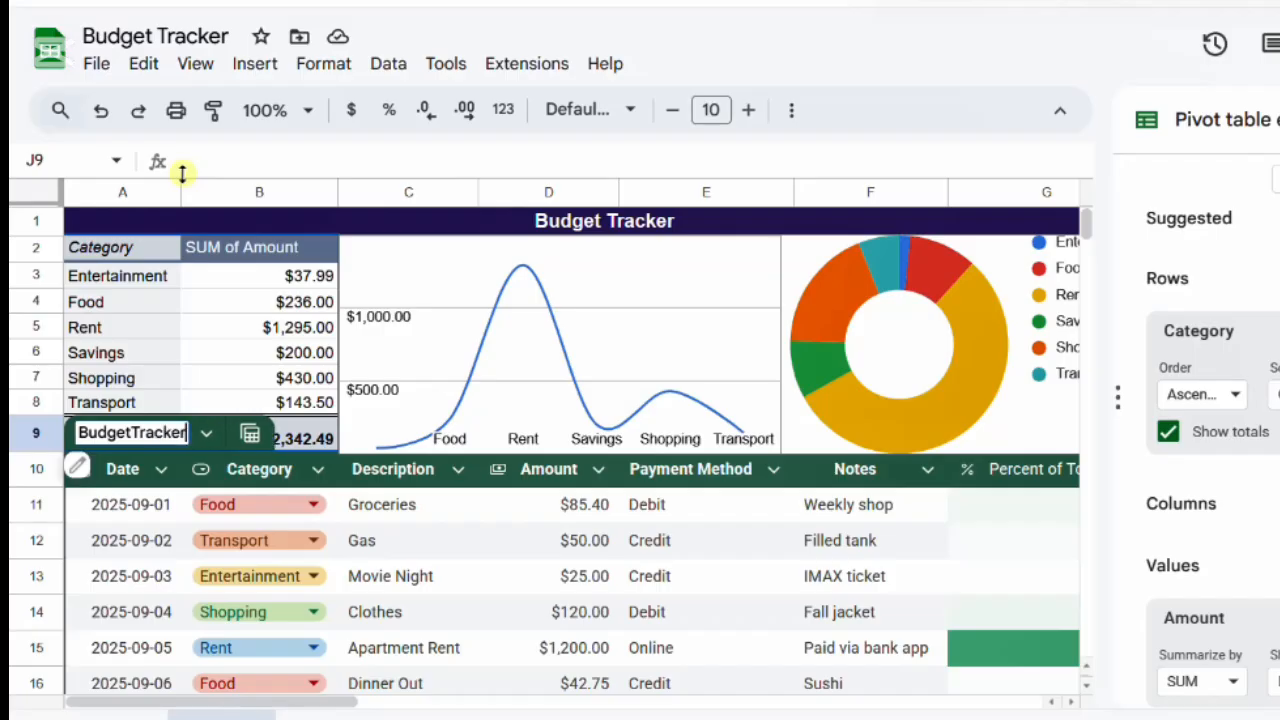
key(Return)
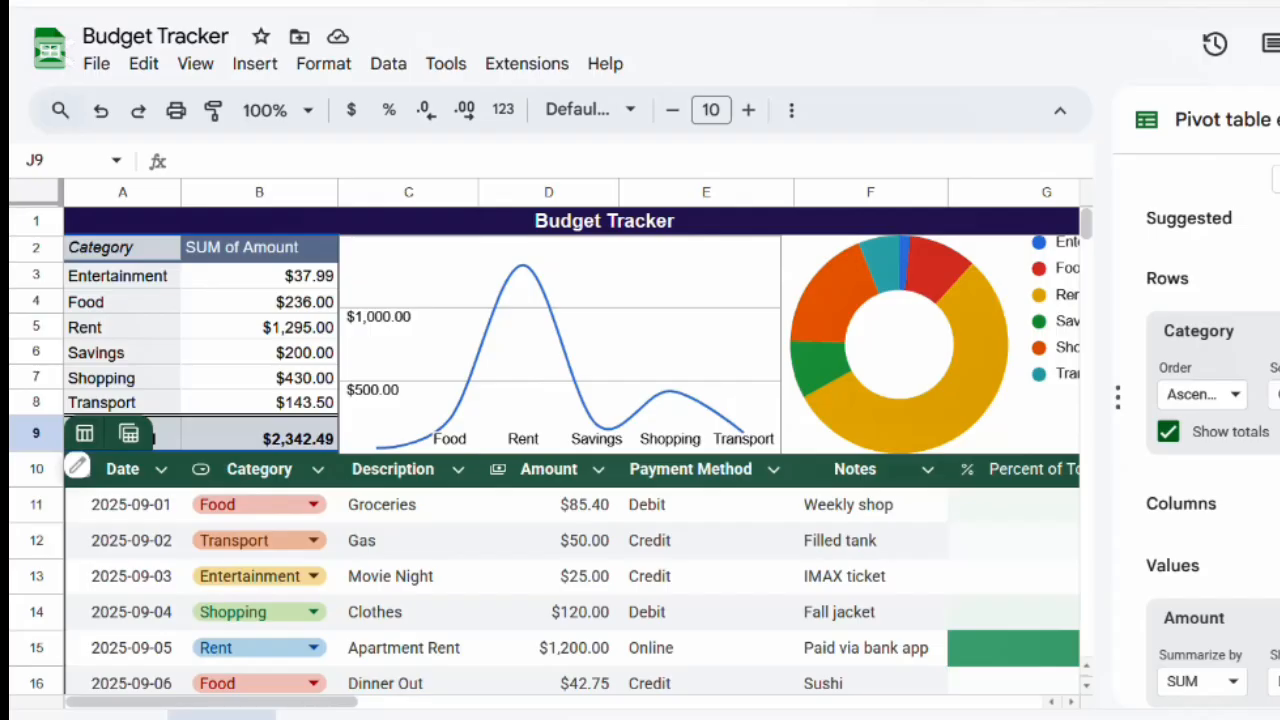
click(1279, 119)
Step: Change the expense table's header color to dark navy blue
click(78, 480)
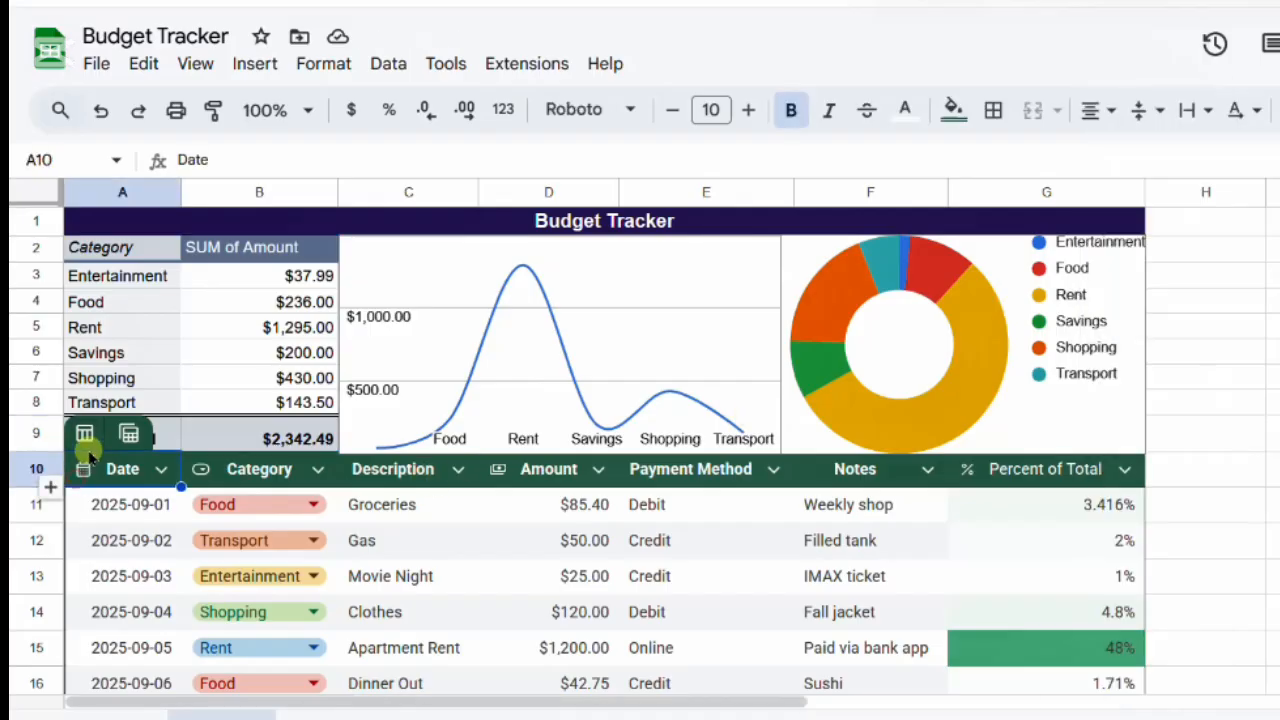
click(84, 434)
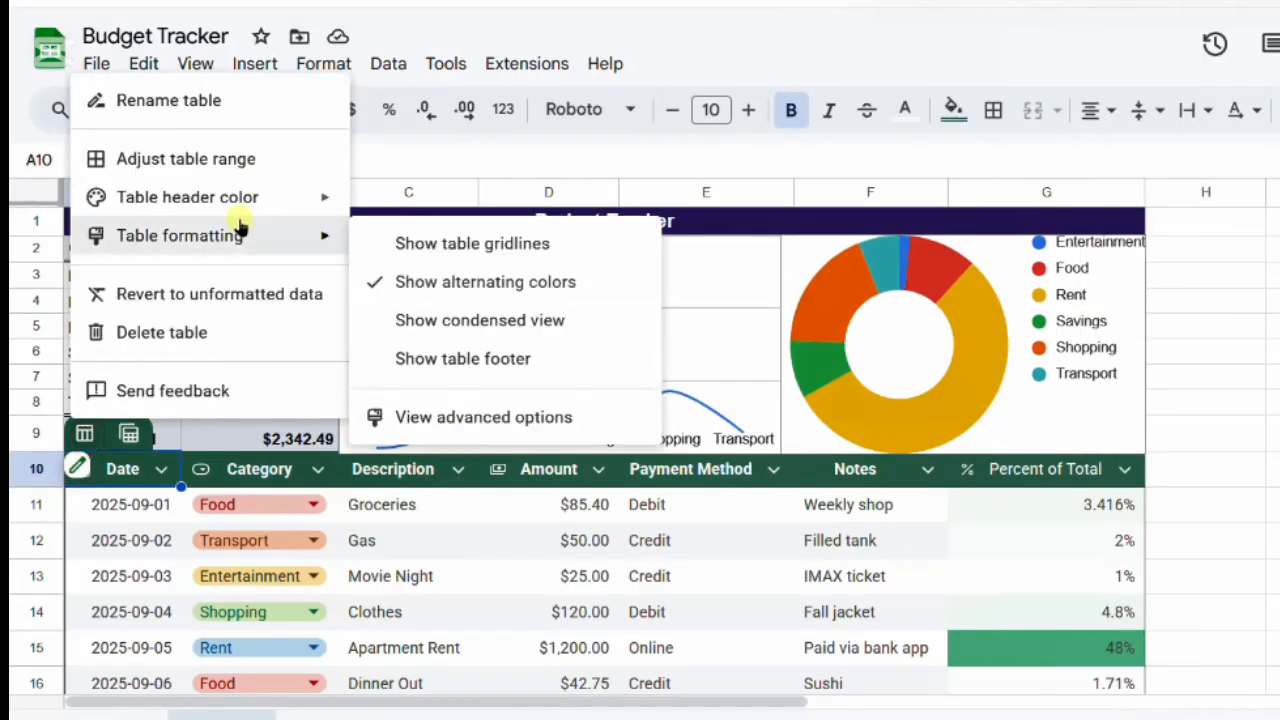
mouse_move(243, 197)
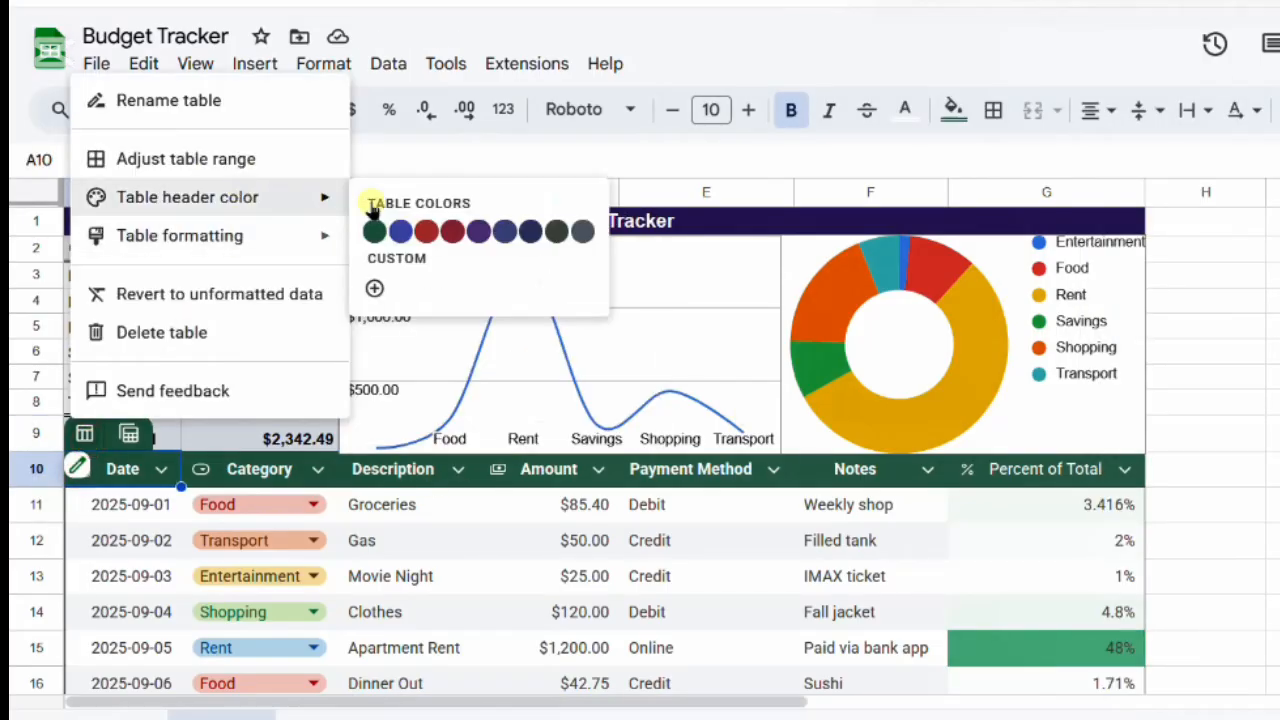
click(530, 240)
Step: Hide the gridlines on the budget sheet
click(197, 63)
mouse_move(214, 102)
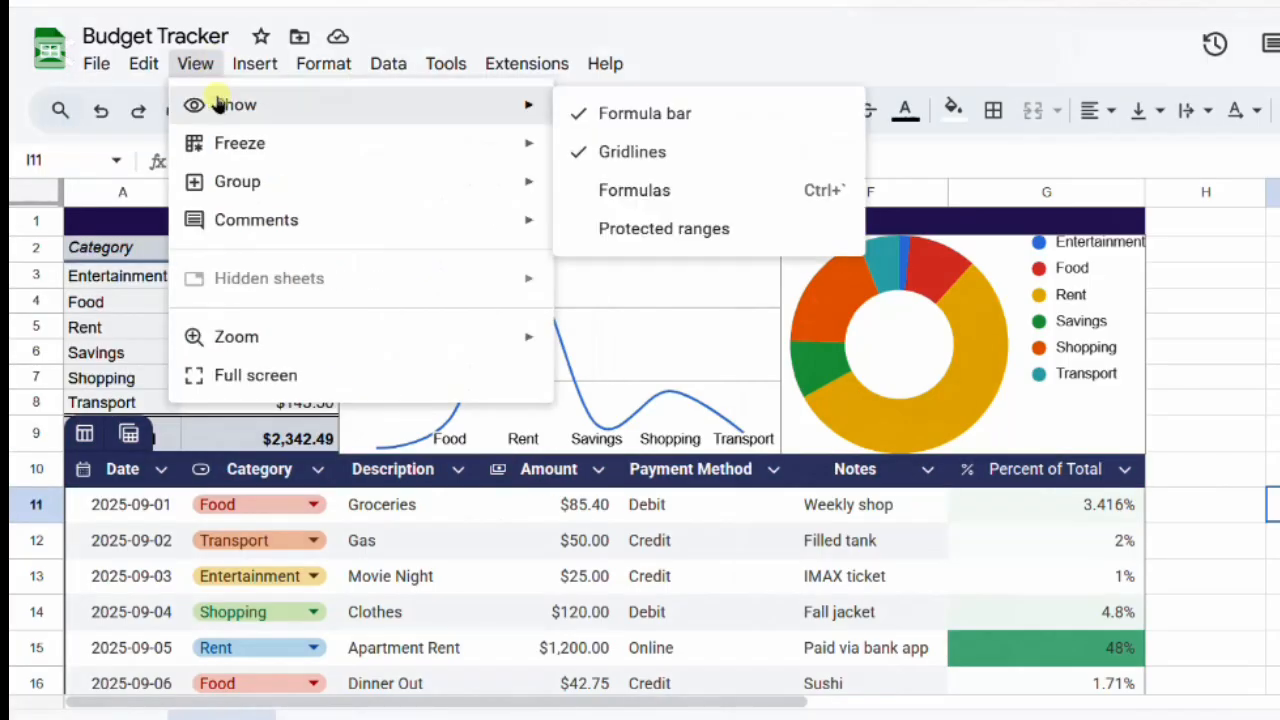
click(654, 149)
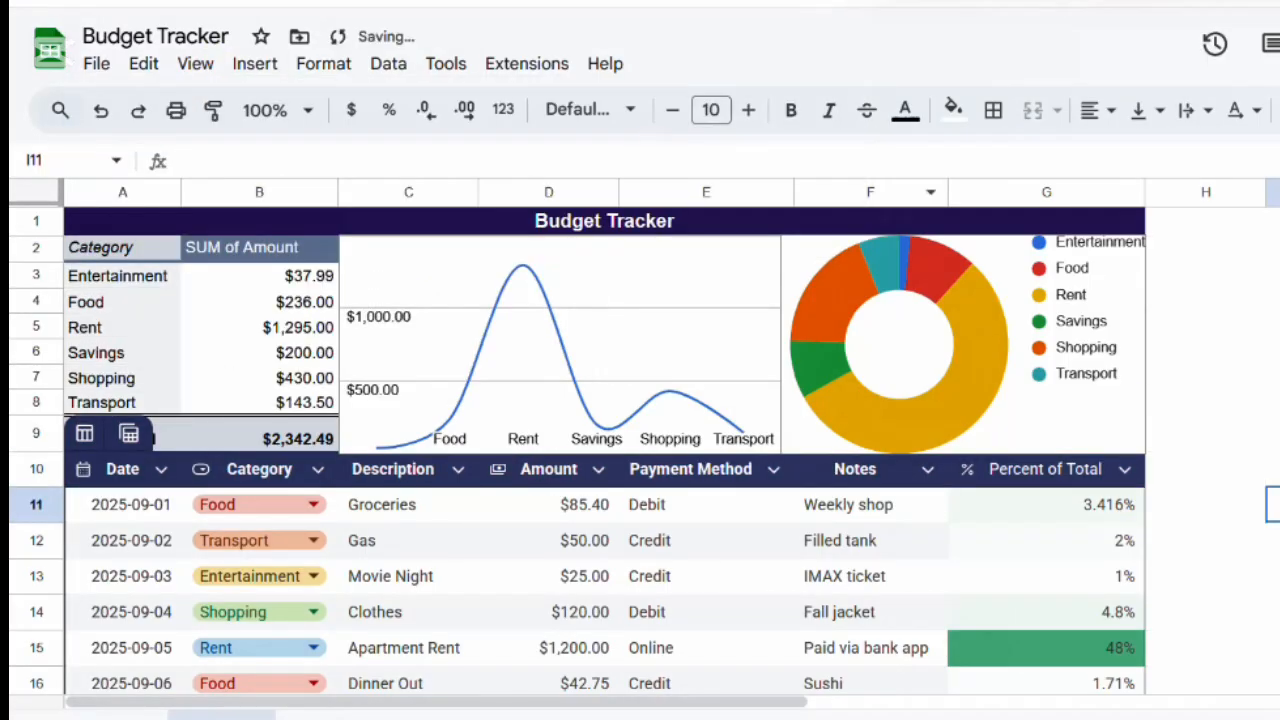
click(1279, 612)
scroll(640, 450, down, 2)
scroll(640, 450, up, 2)
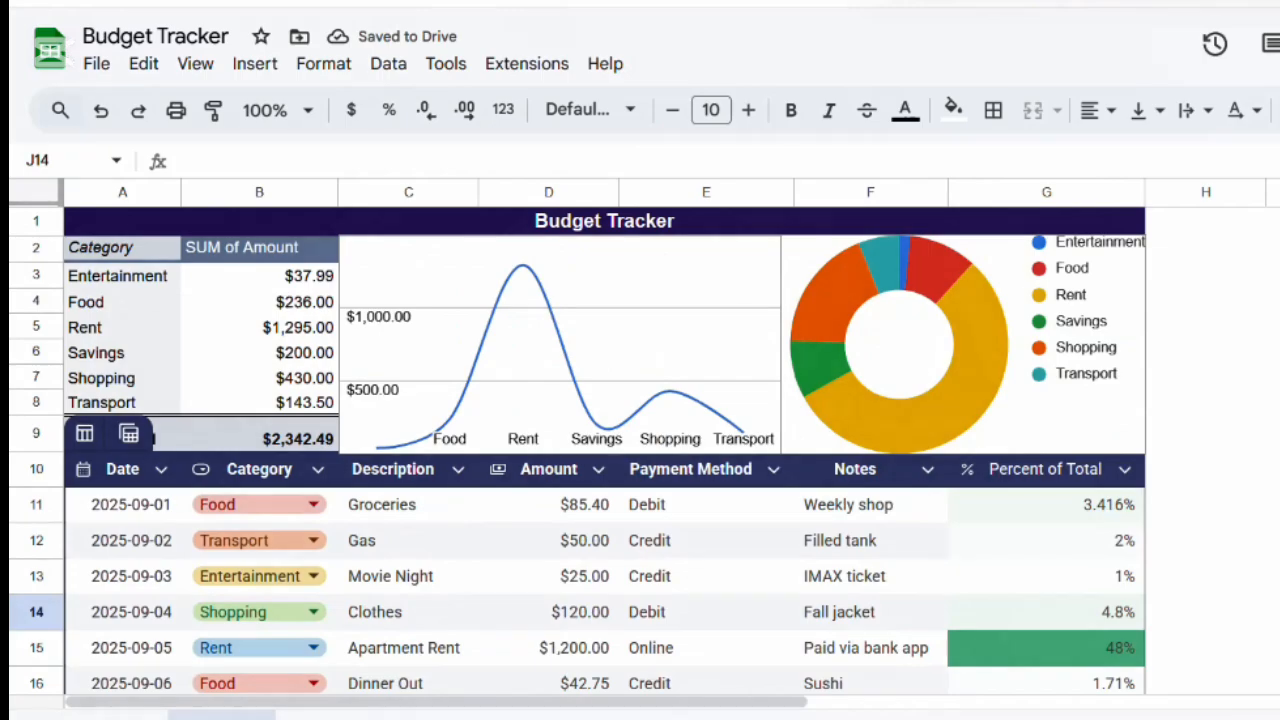
Step: Make the title row slightly taller and refit both charts between the title and the expense table header
click(259, 277)
click(563, 254)
click(1206, 302)
click(968, 255)
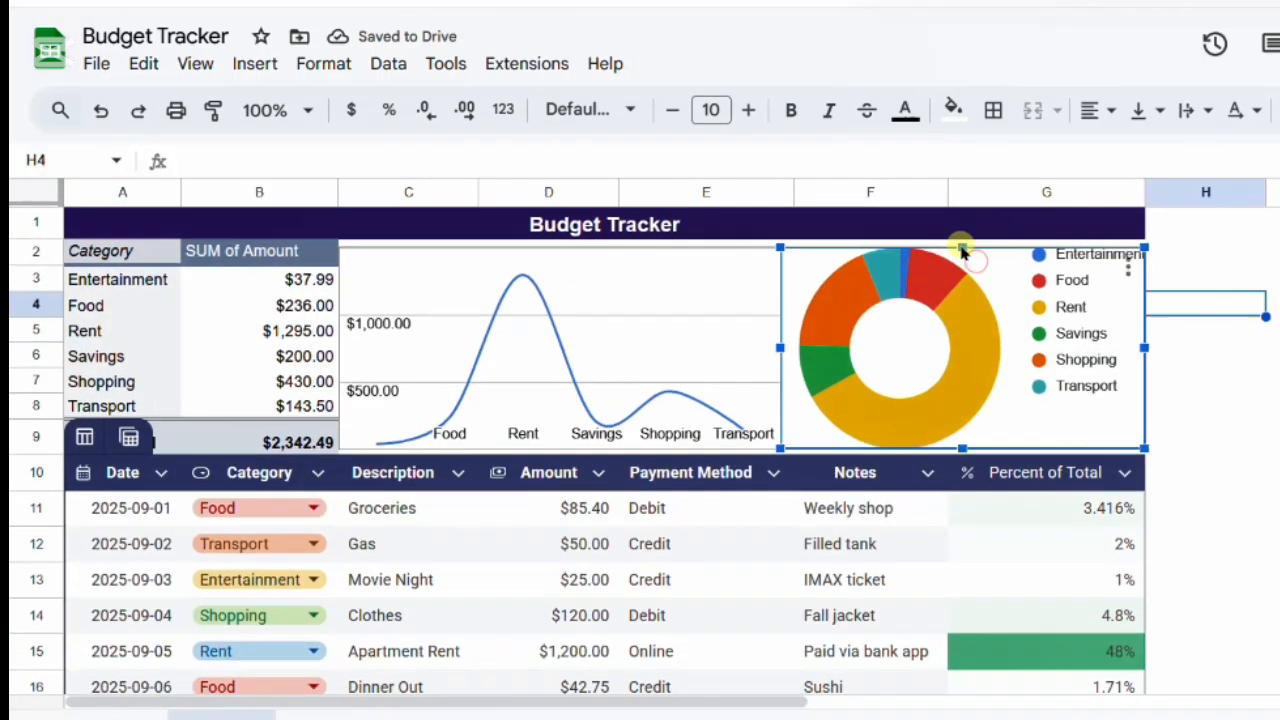
click(437, 515)
scroll(600, 538, down, 5)
scroll(617, 540, up, 5)
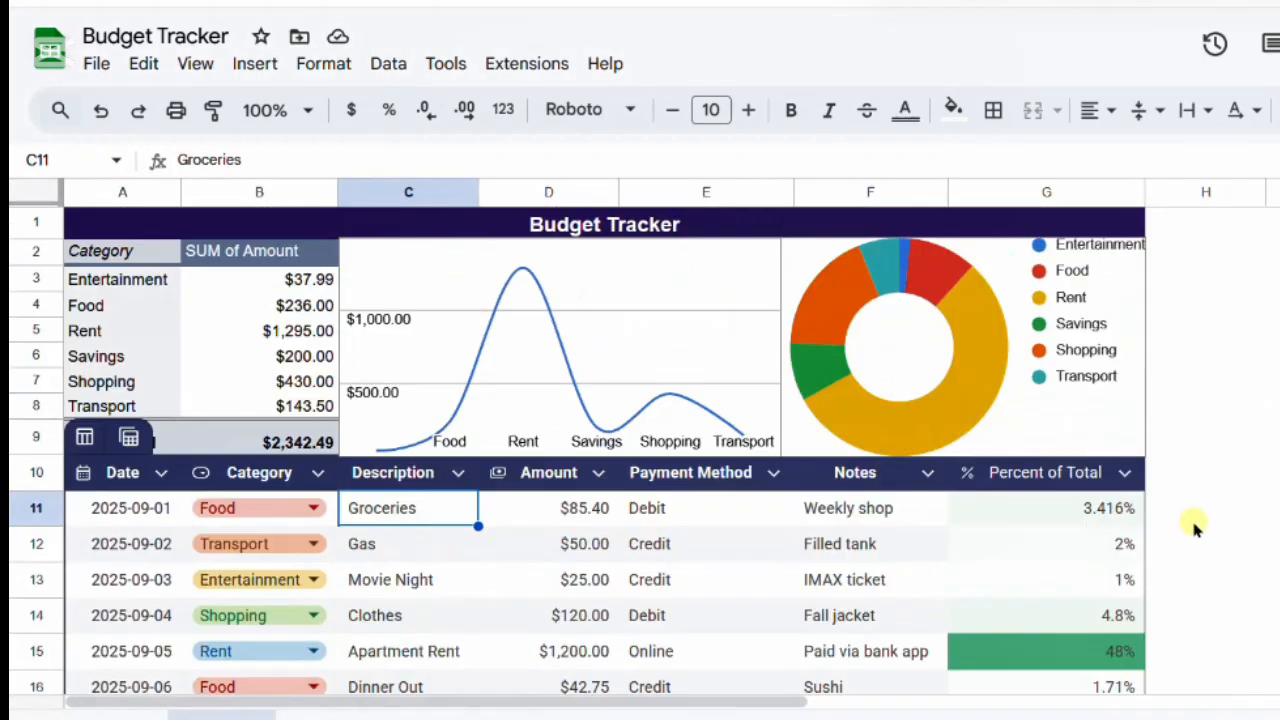
Step: Switch the sheet to full screen view
click(195, 64)
click(240, 375)
click(1206, 192)
Step: Look through the finished expense table and check the Category dropdown options in B11
scroll(1240, 262, down, 4)
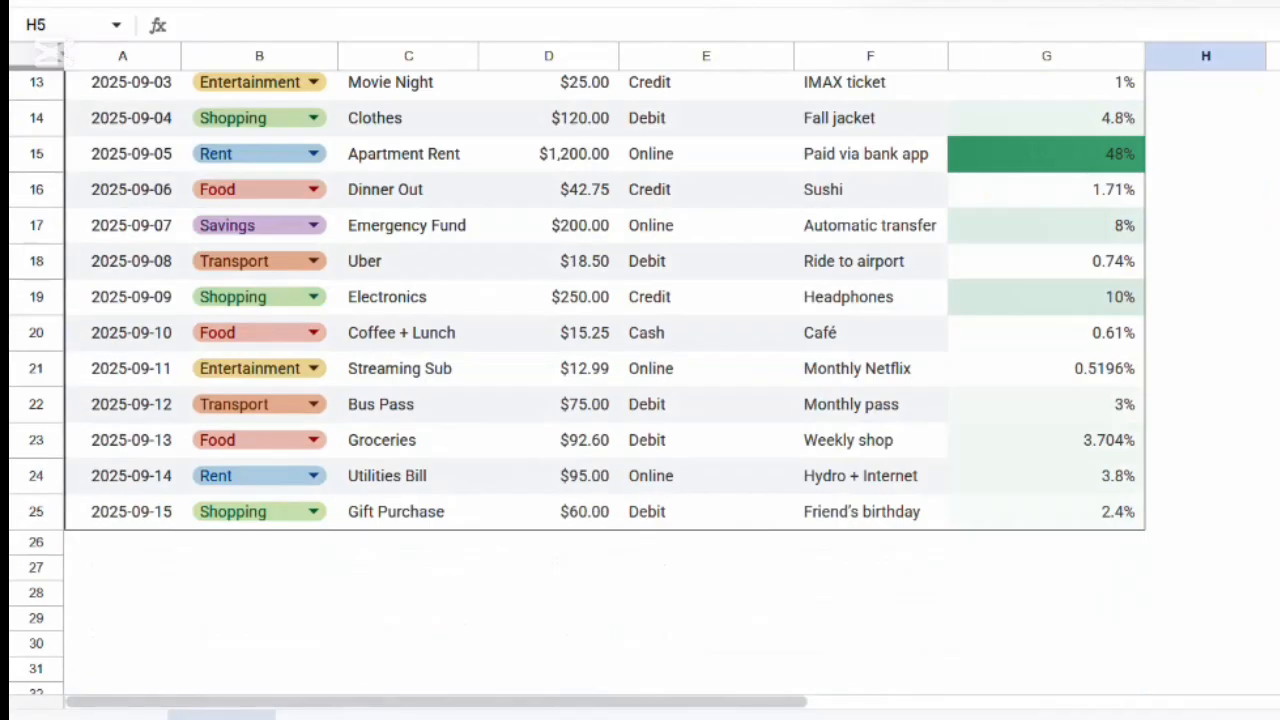
scroll(1240, 262, up, 4)
click(313, 371)
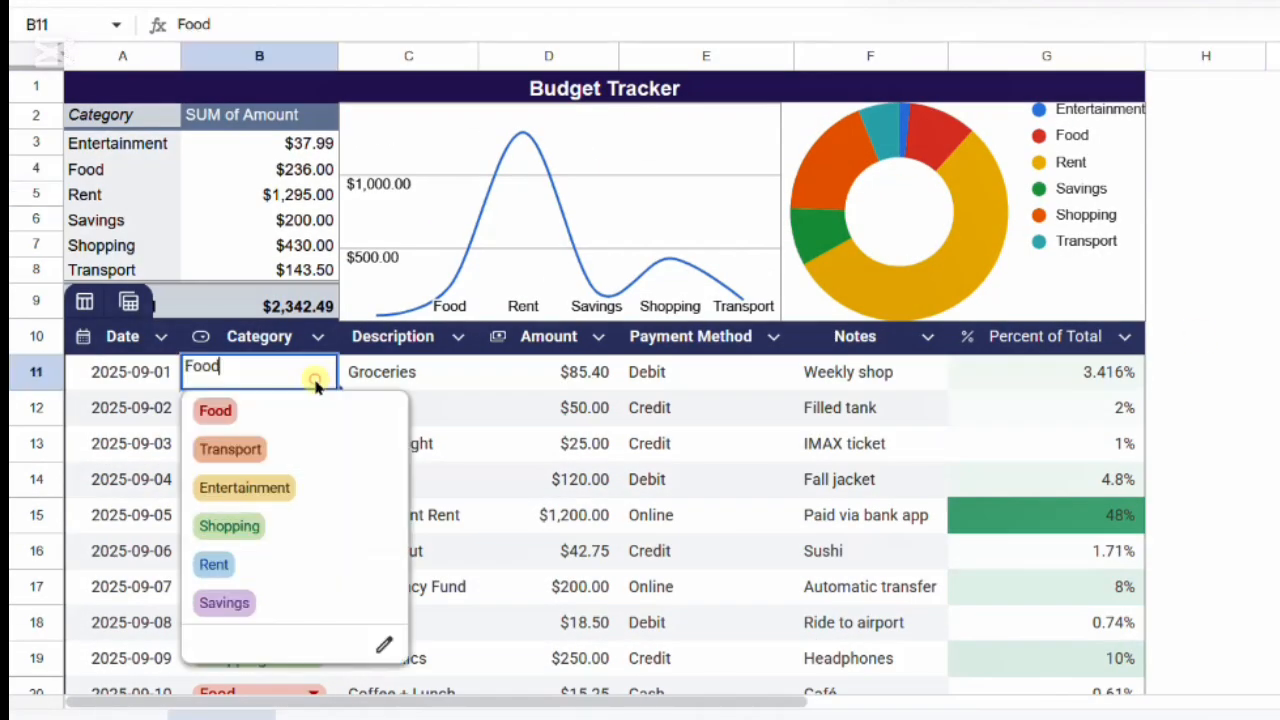
click(1272, 479)
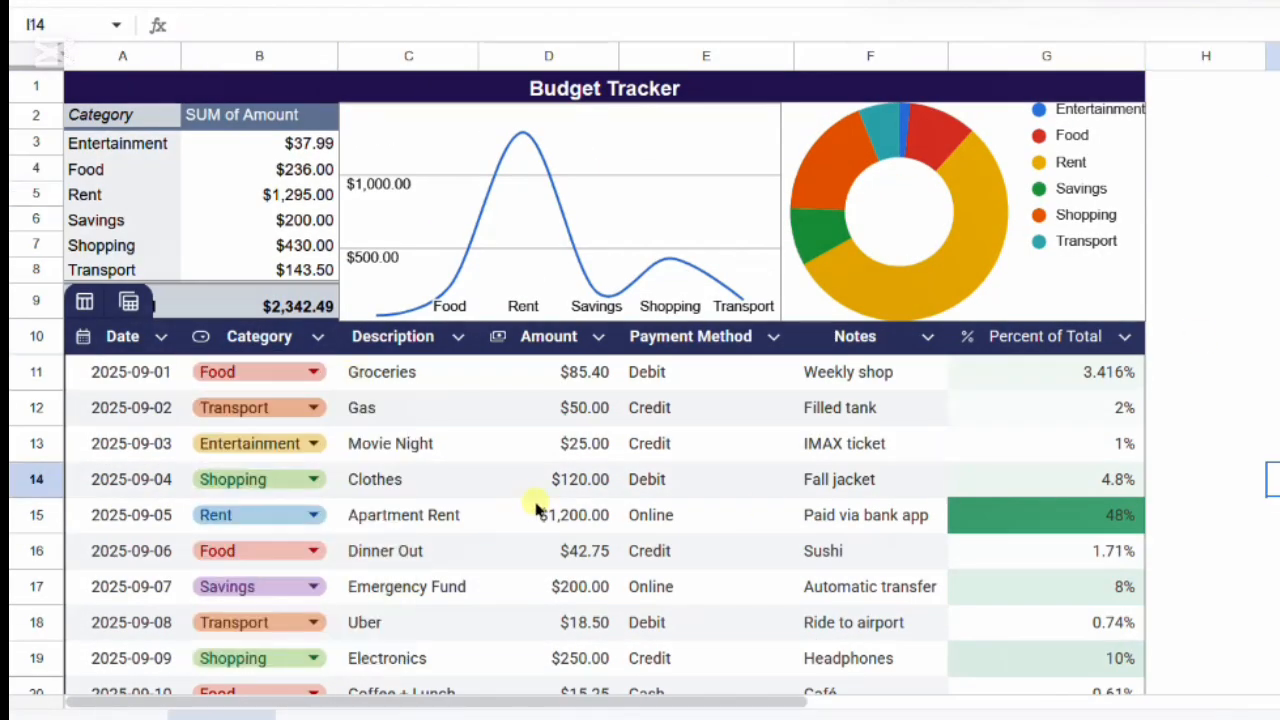